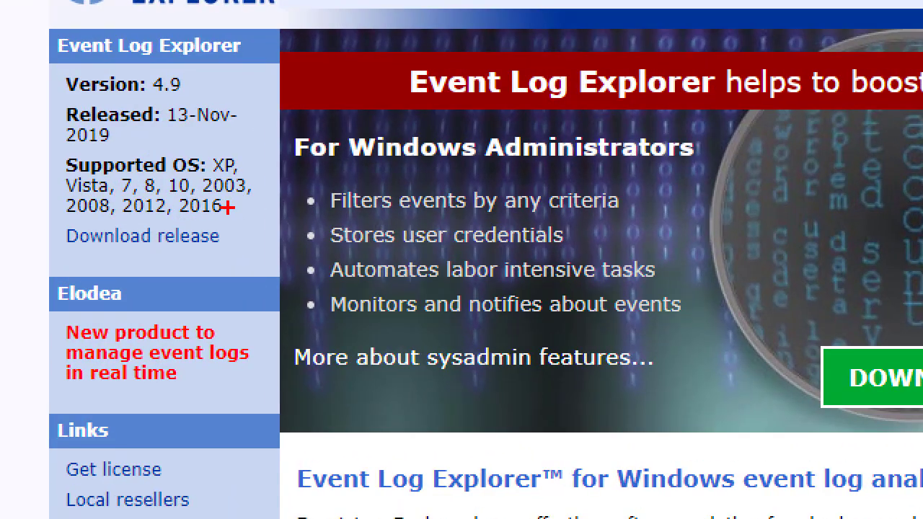
pyautogui.moveTo(237, 218)
pyautogui.mouseDown()
pyautogui.moveTo(26, 226)
pyautogui.moveTo(291, 229)
pyautogui.moveTo(220, 263)
pyautogui.mouseUp()
pyautogui.press('Escape')
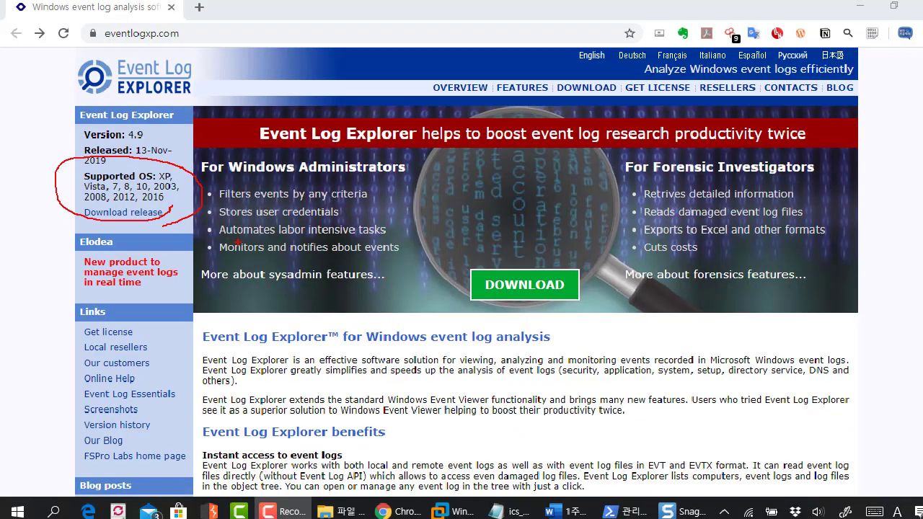
pyautogui.click(442, 507)
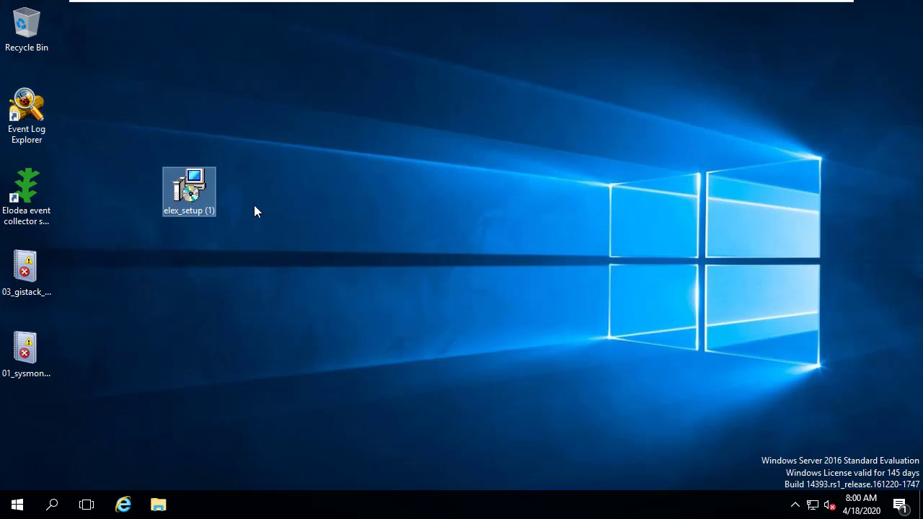
pyautogui.click(798, 6)
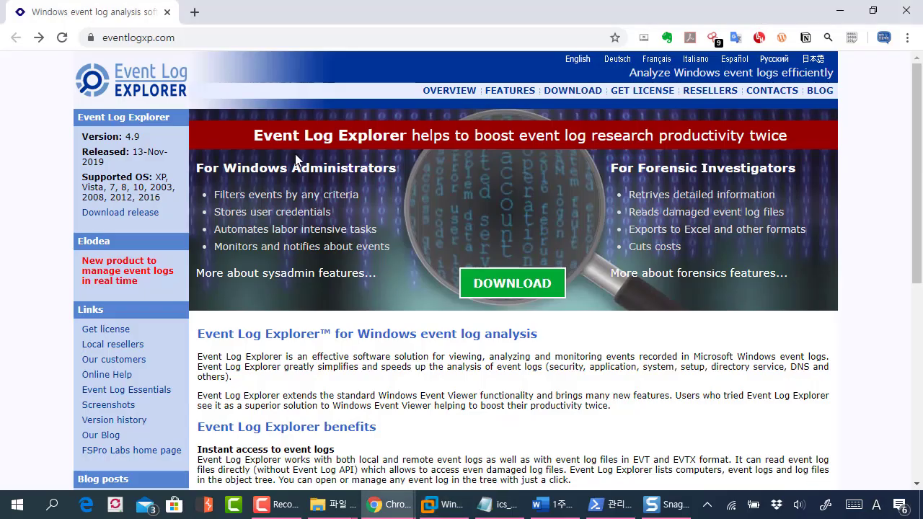
# Open the Event Log Explorer download page and switch to the Windows Server virtual machine.
pyautogui.click(502, 289)
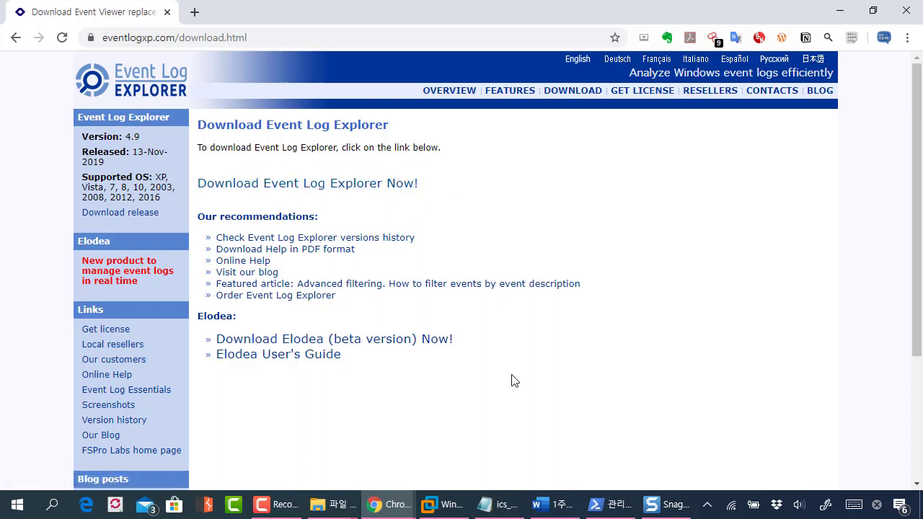
pyautogui.click(442, 504)
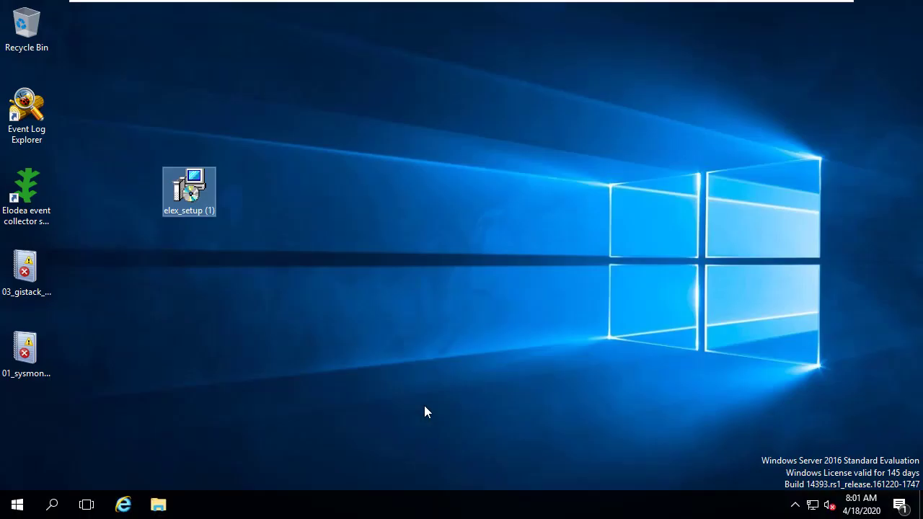
pyautogui.click(346, 302)
pyautogui.moveTo(91, 96); pyautogui.dragTo(18, 231)
pyautogui.click(100, 163)
pyautogui.moveTo(96, 159); pyautogui.dragTo(6, 239)
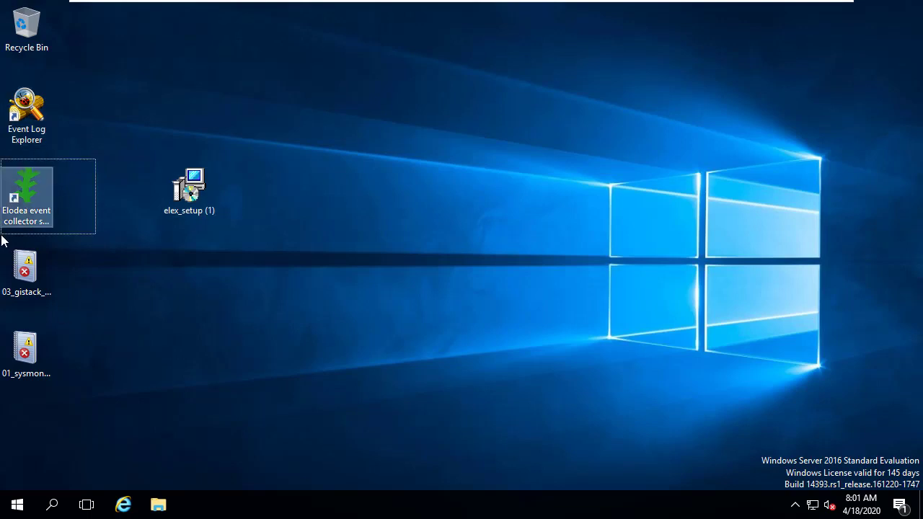
pyautogui.press('F2')
pyautogui.press('Return')
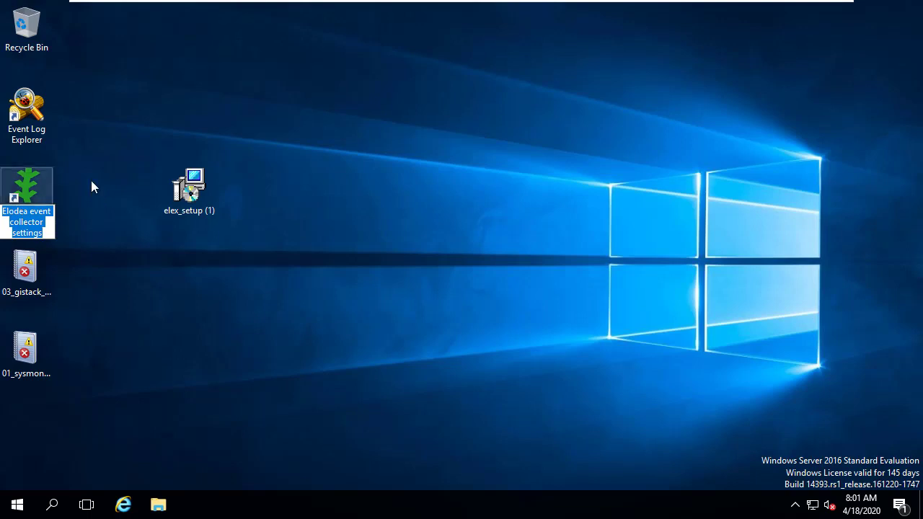
pyautogui.click(101, 186)
pyautogui.moveTo(118, 150); pyautogui.dragTo(10, 239)
pyautogui.click(88, 182)
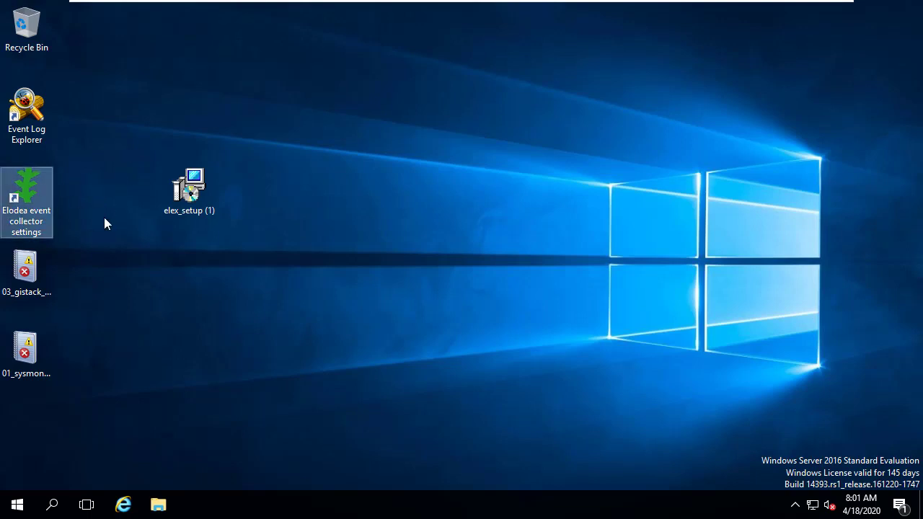
pyautogui.click(40, 221)
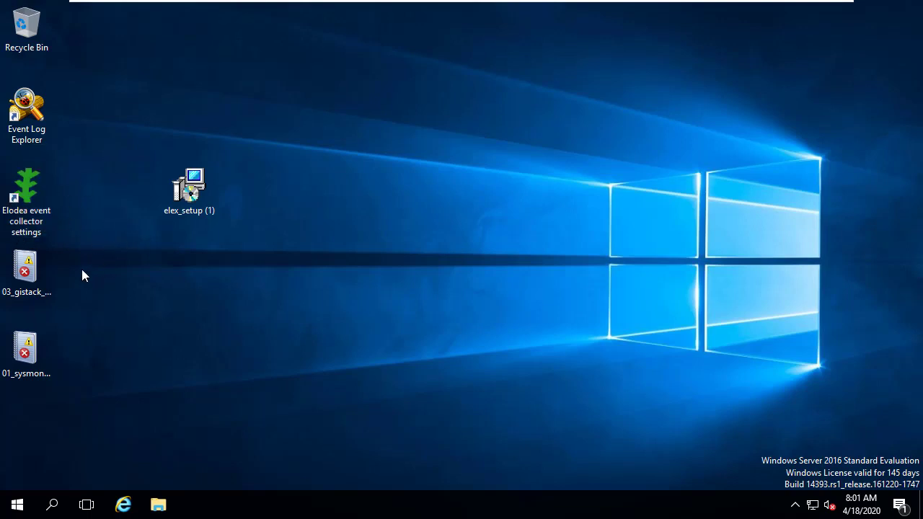
pyautogui.click(37, 136)
pyautogui.click(54, 132)
# Search the server's programs for "event" and open Event Viewer.
pyautogui.press('super')
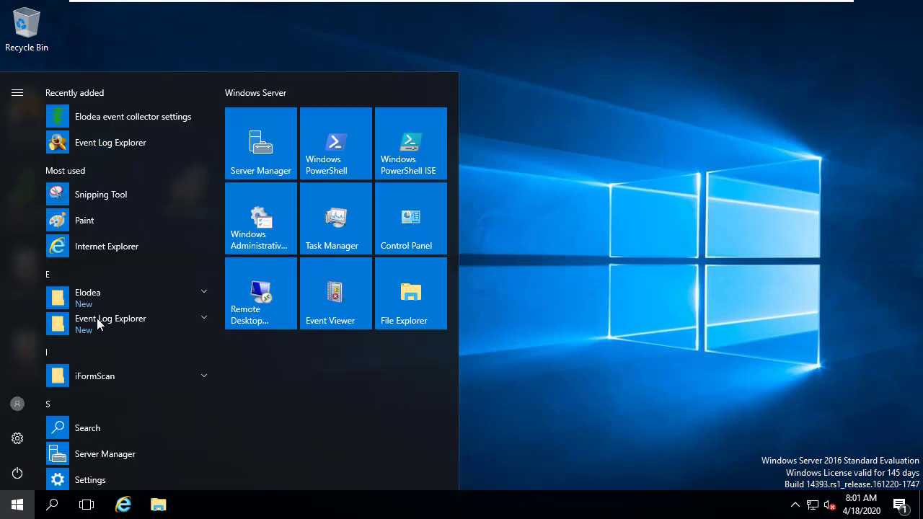
pyautogui.write('event')
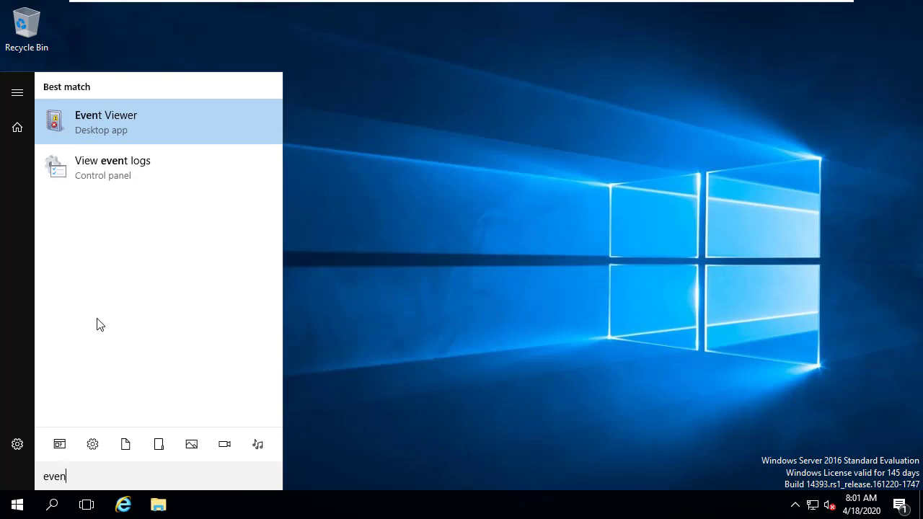
pyautogui.click(129, 132)
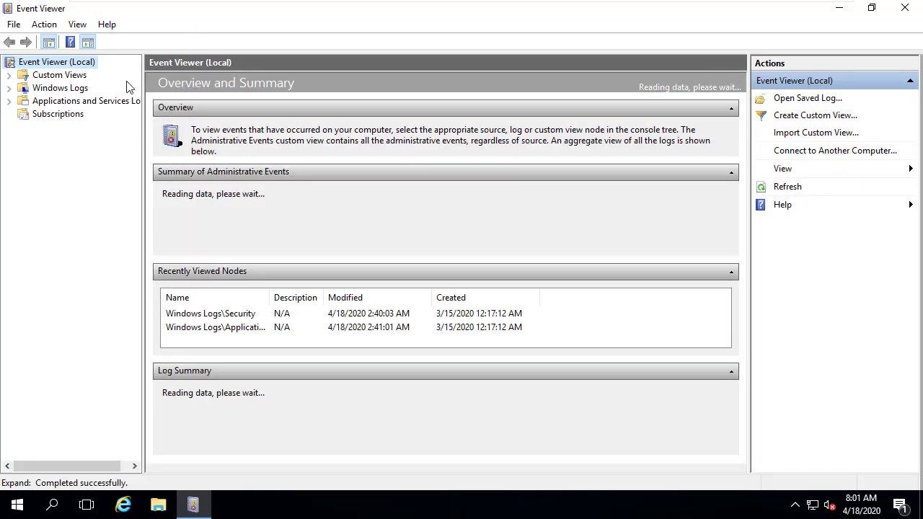
# Expand Windows Logs and view the Application, Security and System logs in turn.
pyautogui.click(9, 88)
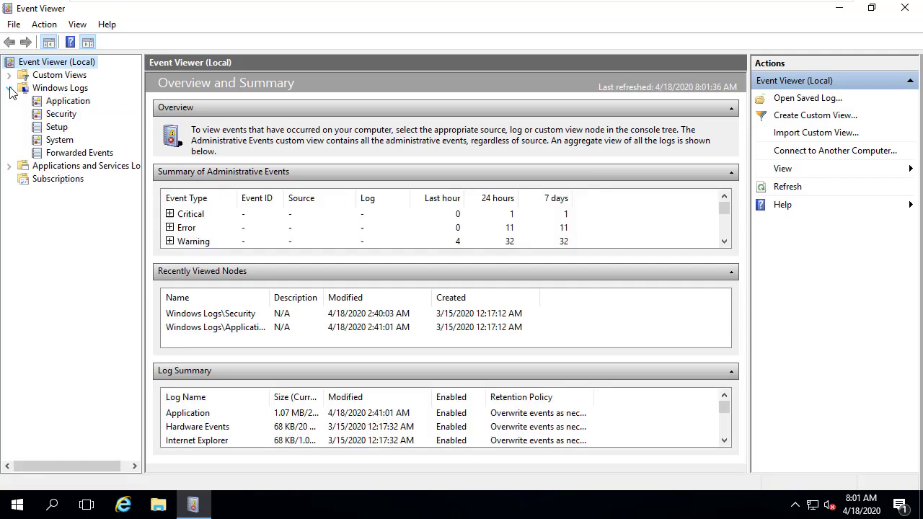
pyautogui.click(58, 102)
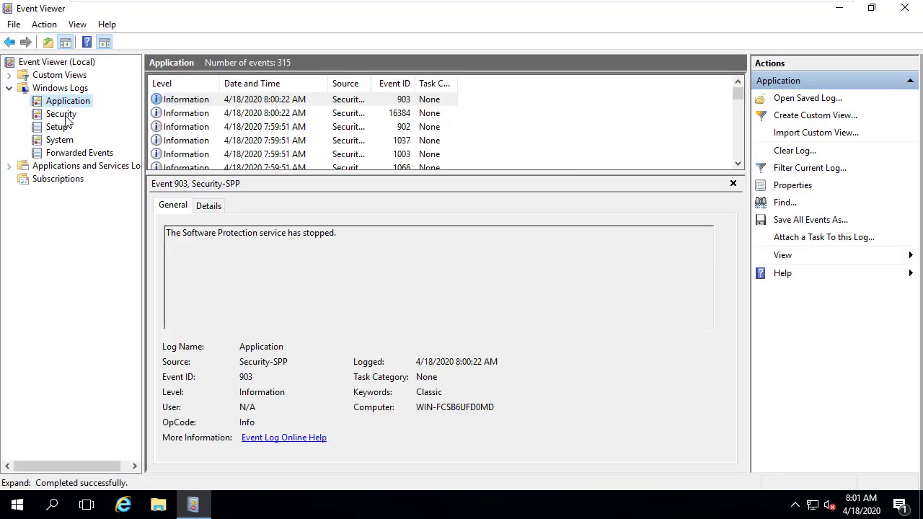
pyautogui.click(62, 114)
pyautogui.click(72, 142)
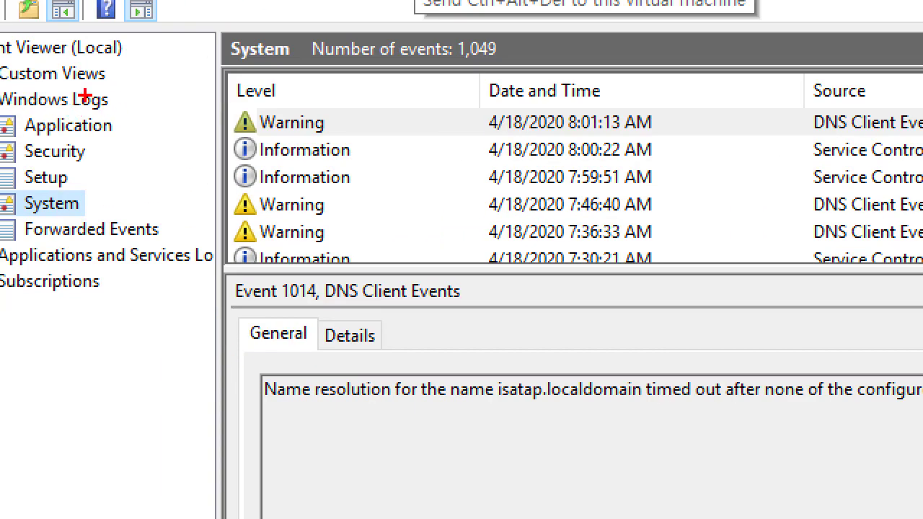
pyautogui.moveTo(82, 94); pyautogui.dragTo(90, 208)
pyautogui.moveTo(114, 119); pyautogui.dragTo(80, 153)
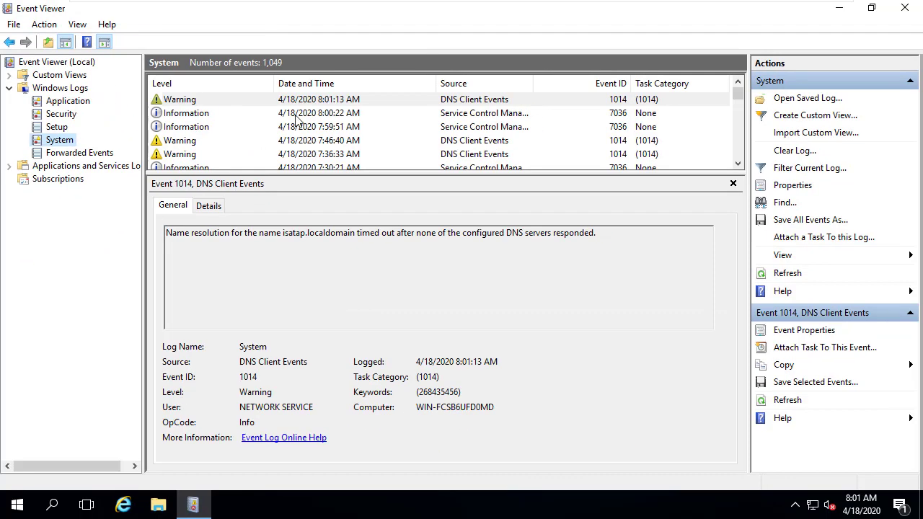
# Enlarge the event list of the System log and look through several warning and information events.
pyautogui.click(294, 126)
pyautogui.click(309, 154)
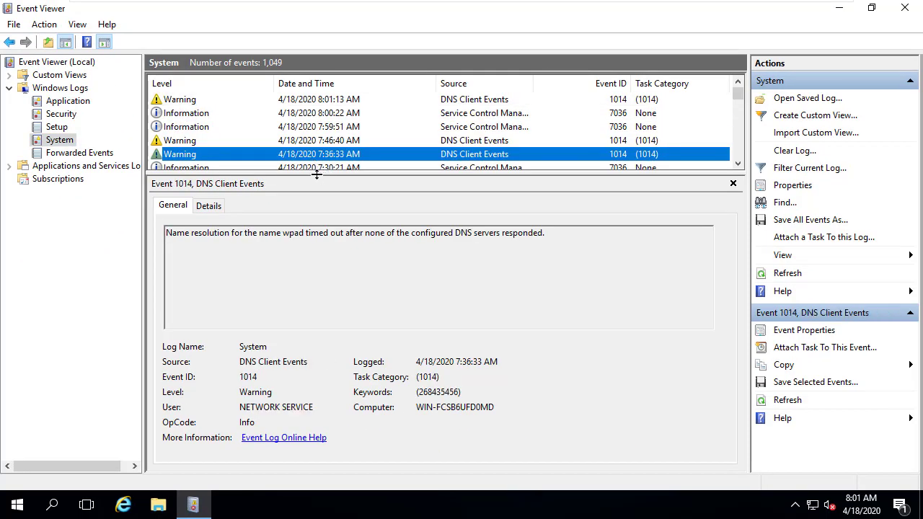
pyautogui.moveTo(316, 174); pyautogui.dragTo(322, 243)
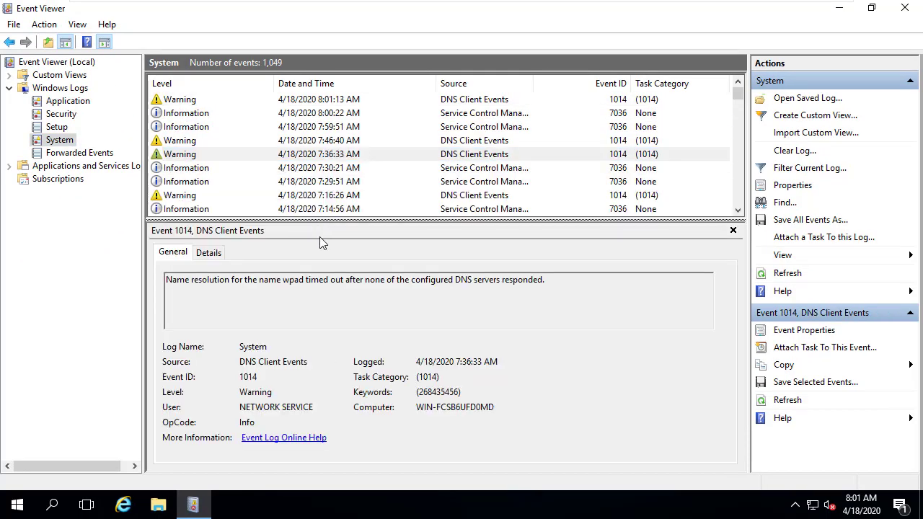
pyautogui.click(339, 180)
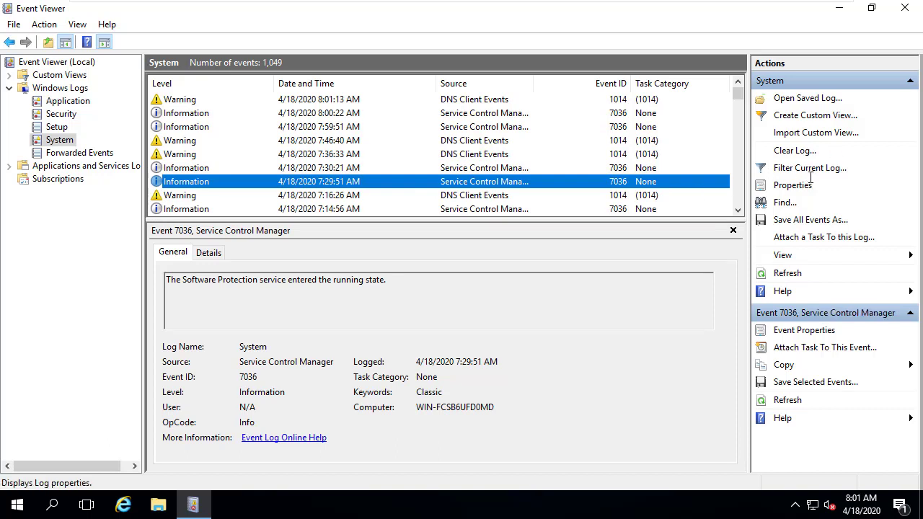
pyautogui.click(623, 200)
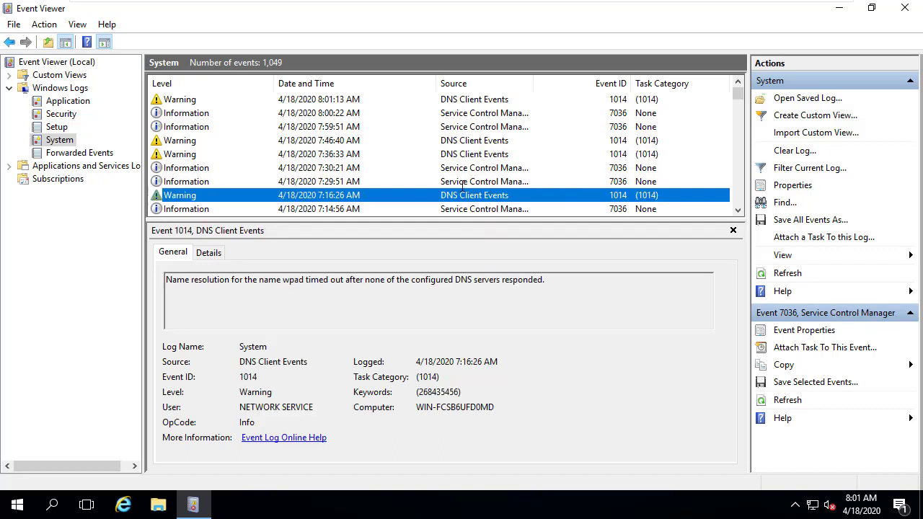
pyautogui.click(464, 184)
pyautogui.scroll(-2, 464, 186)
pyautogui.click(431, 181)
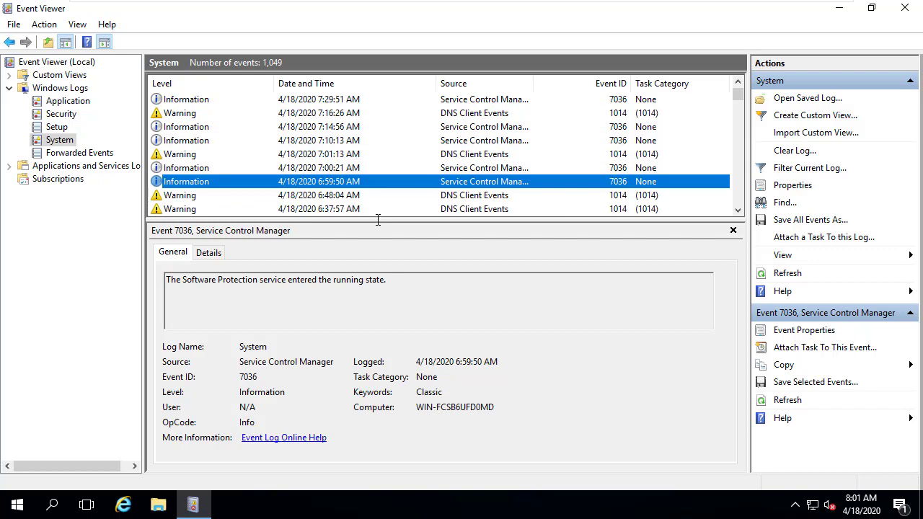
# Examine the detailed data of several System events in Friendly View, and return to the general description of the 6:59:50 AM event.
pyautogui.click(209, 253)
pyautogui.click(219, 255)
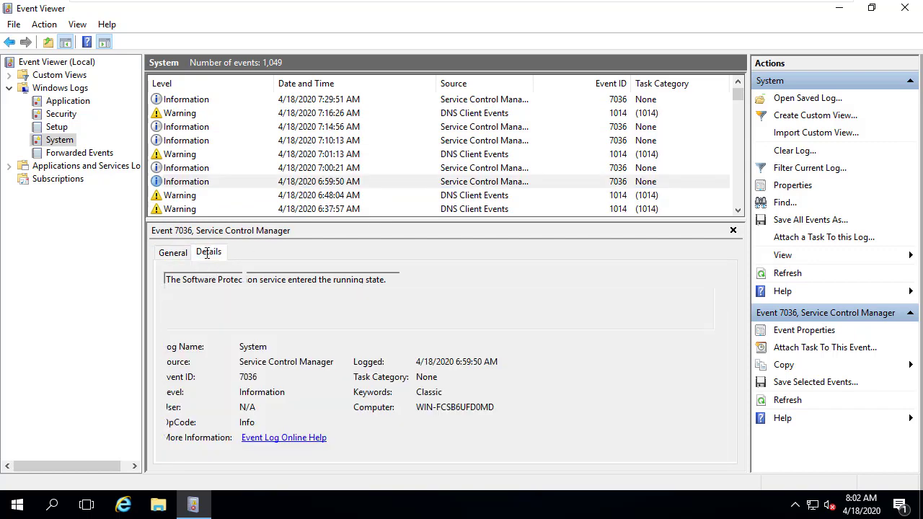
pyautogui.click(311, 154)
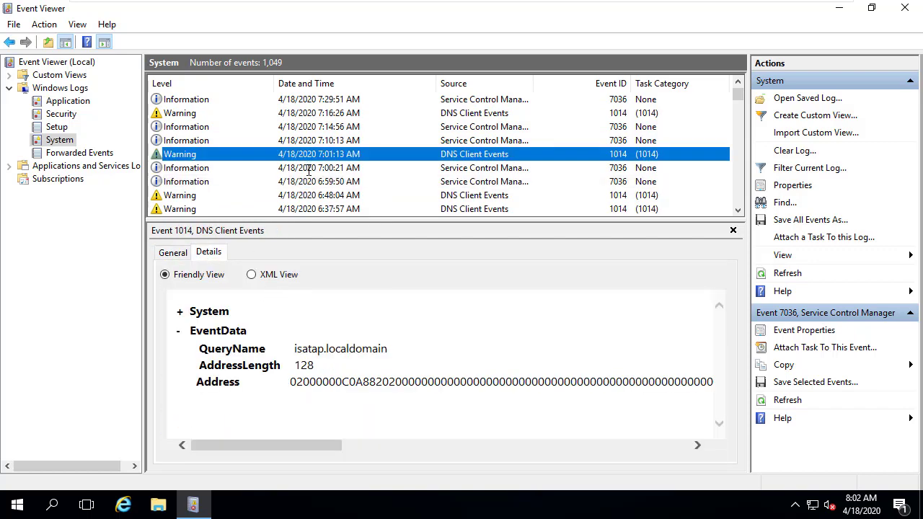
pyautogui.click(312, 128)
pyautogui.scroll(-3, 332, 317)
pyautogui.scroll(-2, 332, 314)
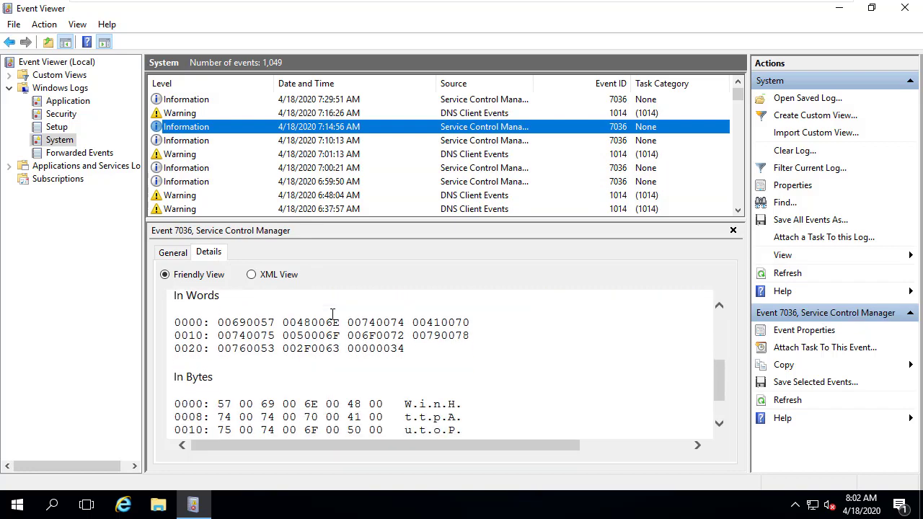
pyautogui.click(325, 181)
pyautogui.click(171, 253)
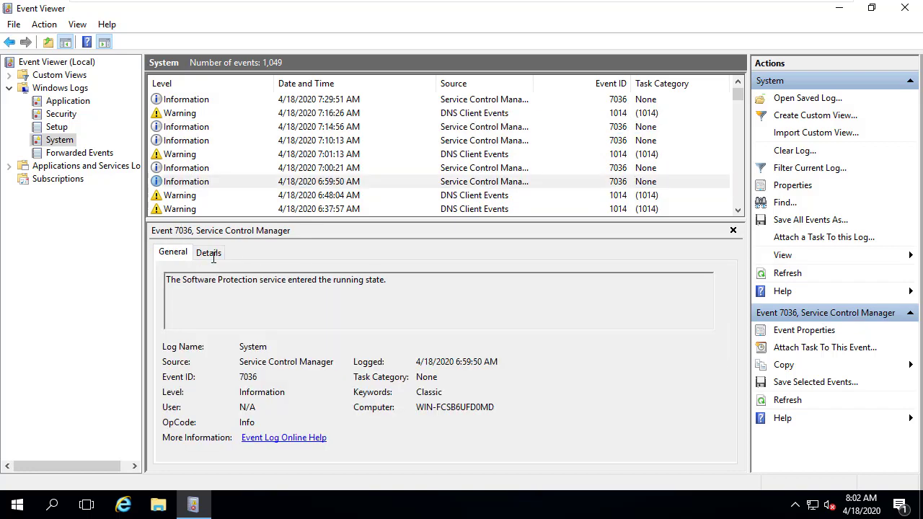
# Compare the event data and binary data of the Service Control Manager events logged at 7:00:21, 6:59:50 and 7:10:13 AM.
pyautogui.click(210, 254)
pyautogui.press('Up')
pyautogui.scroll(-5, 360, 339)
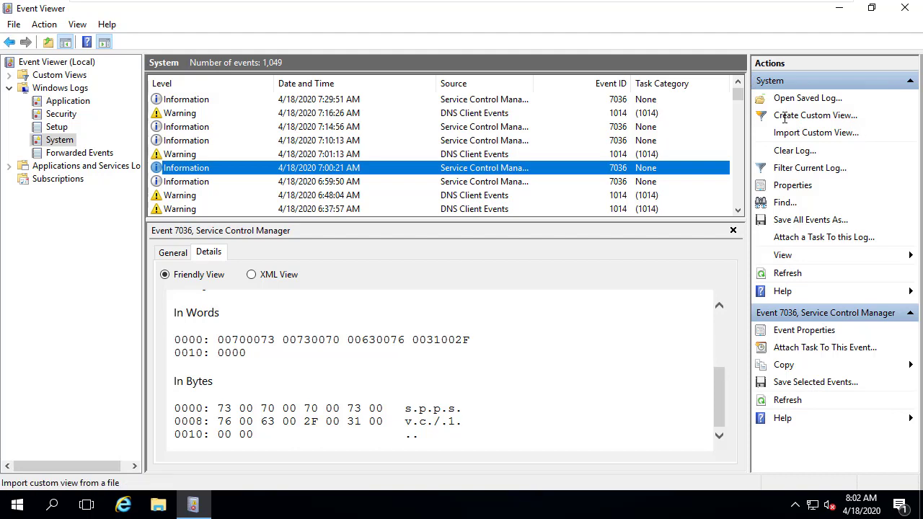
pyautogui.click(286, 185)
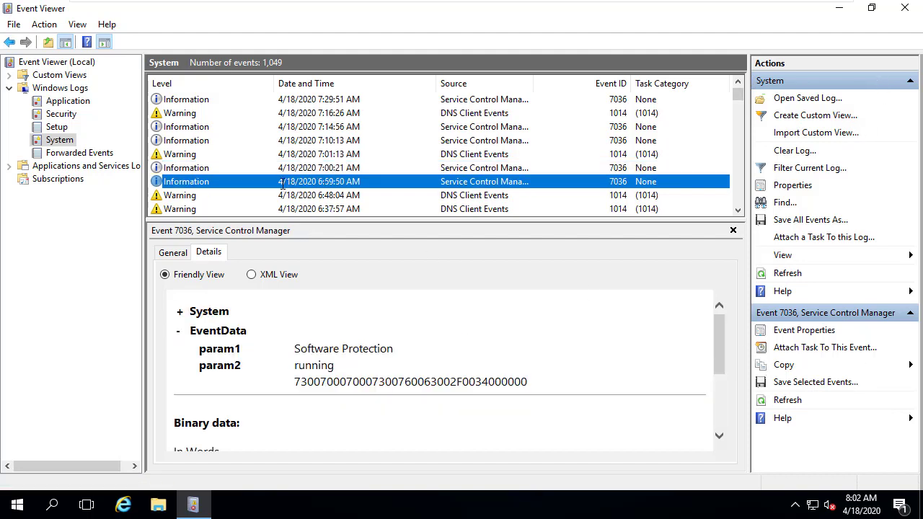
pyautogui.click(284, 168)
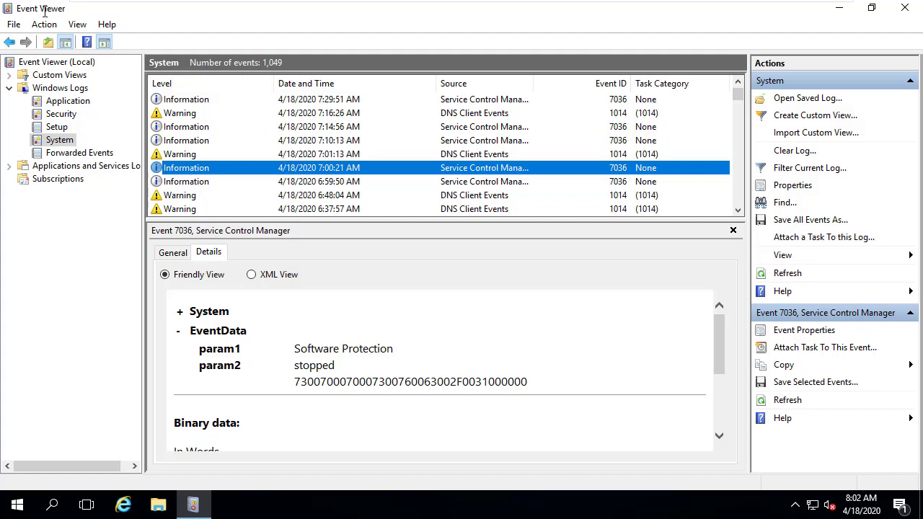
pyautogui.click(234, 140)
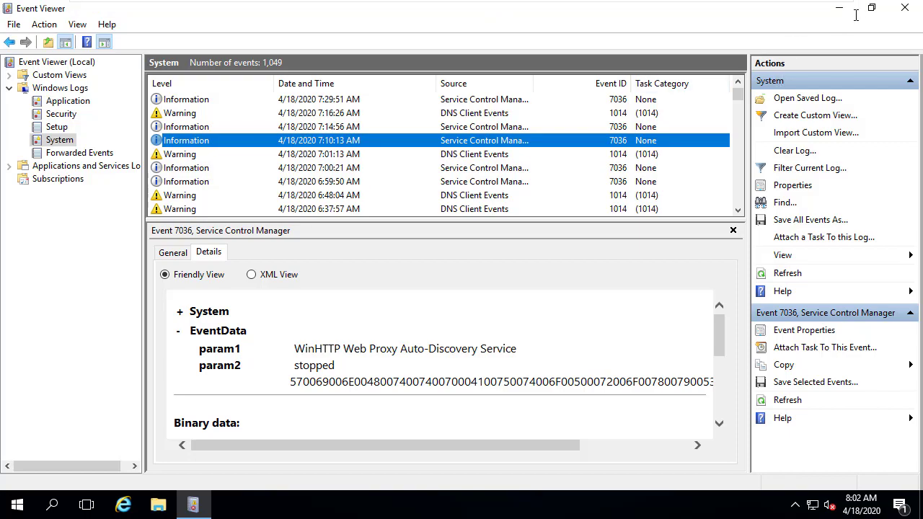
# Minimize Event Viewer and launch Event Log Explorer, continuing in evaluation mode.
pyautogui.click(839, 8)
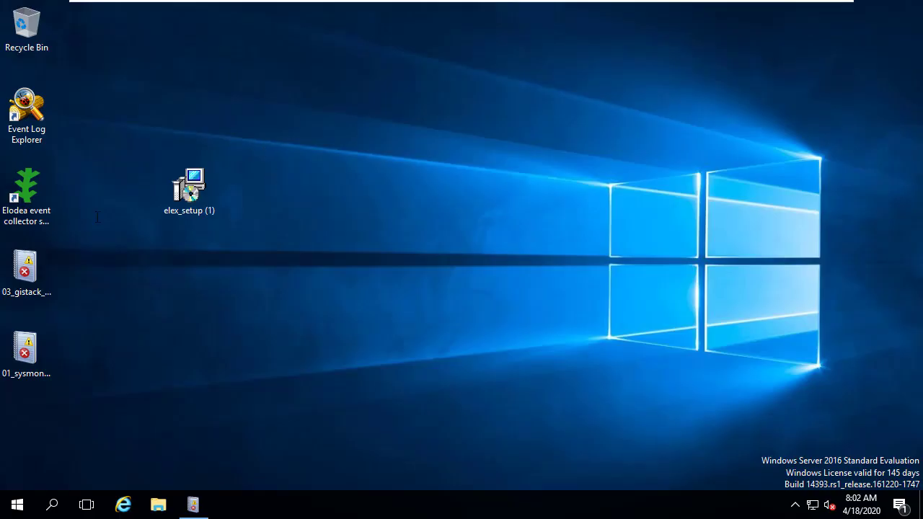
pyautogui.click(39, 121)
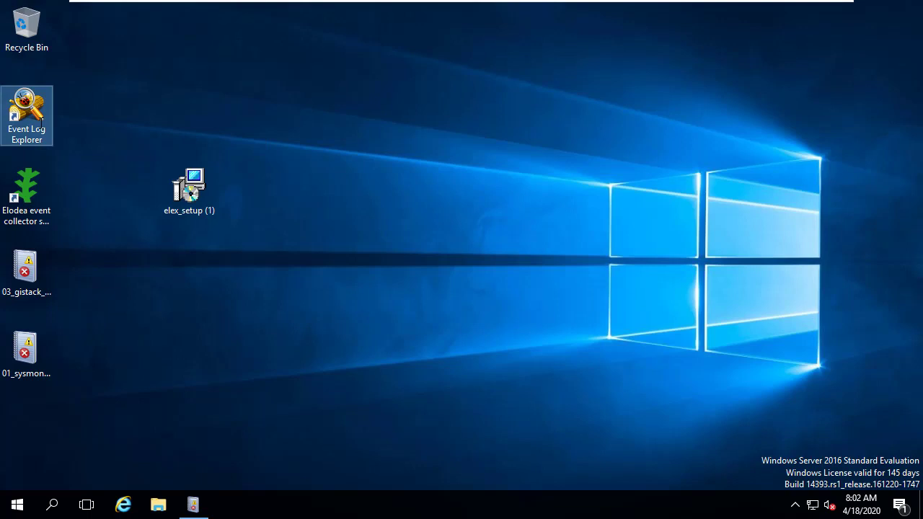
pyautogui.doubleClick(41, 121)
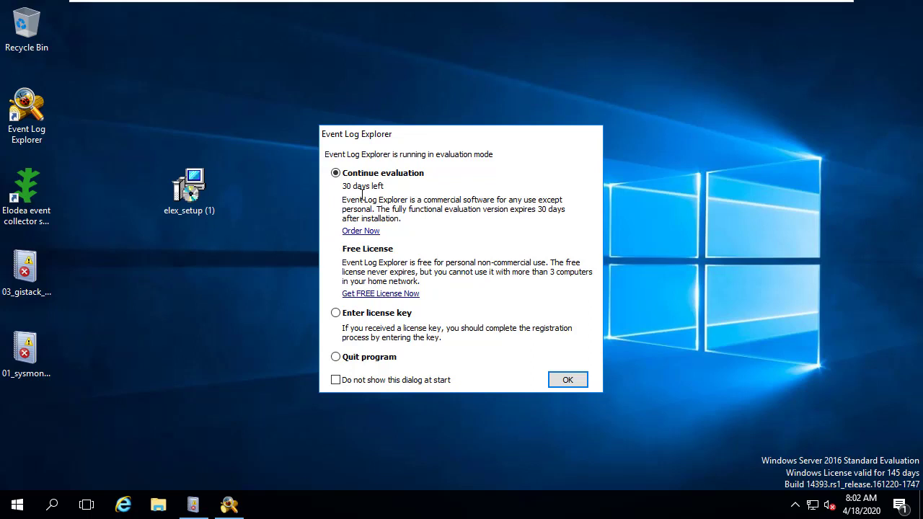
pyautogui.click(567, 378)
# Reposition the Event Log Explorer window on the desktop and expand the local computer's list of event logs.
pyautogui.moveTo(361, 16); pyautogui.dragTo(286, 53)
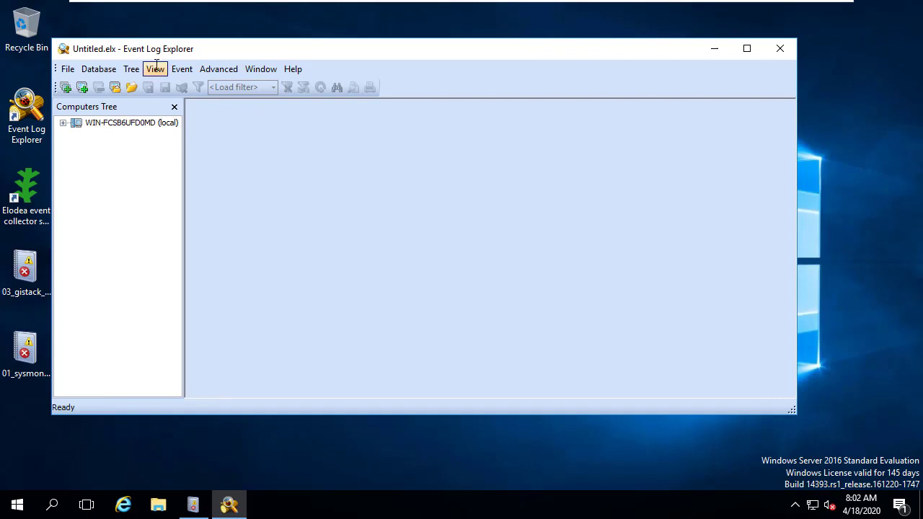
pyautogui.moveTo(218, 50); pyautogui.dragTo(265, 51)
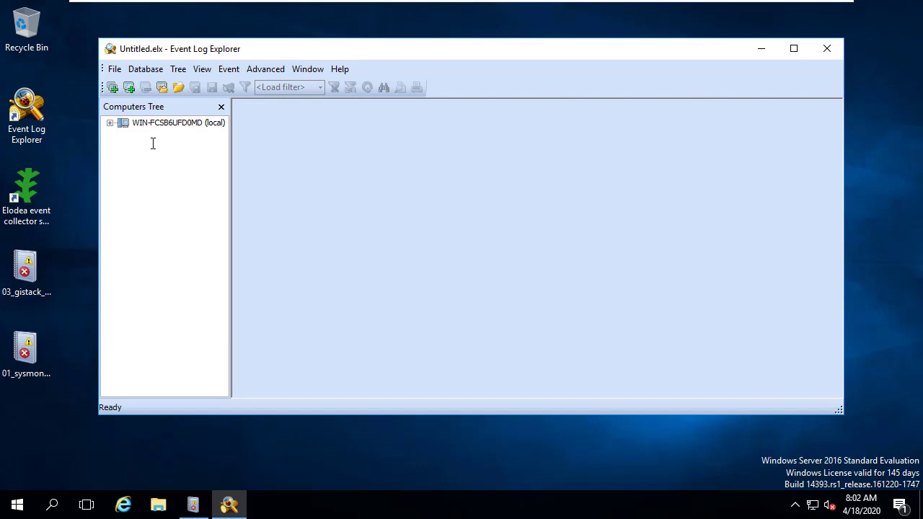
pyautogui.doubleClick(186, 122)
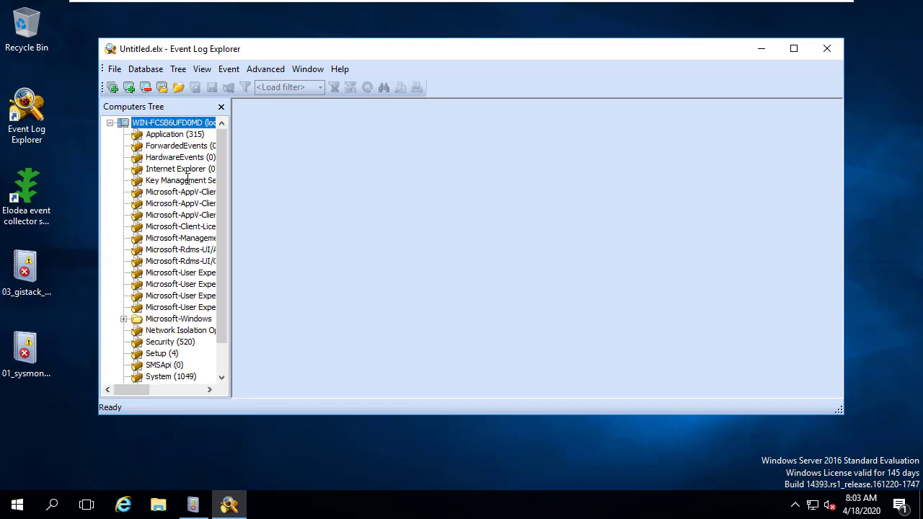
# Widen the Computers Tree pane and open the local computer's Security log.
pyautogui.moveTo(230, 161); pyautogui.dragTo(276, 160)
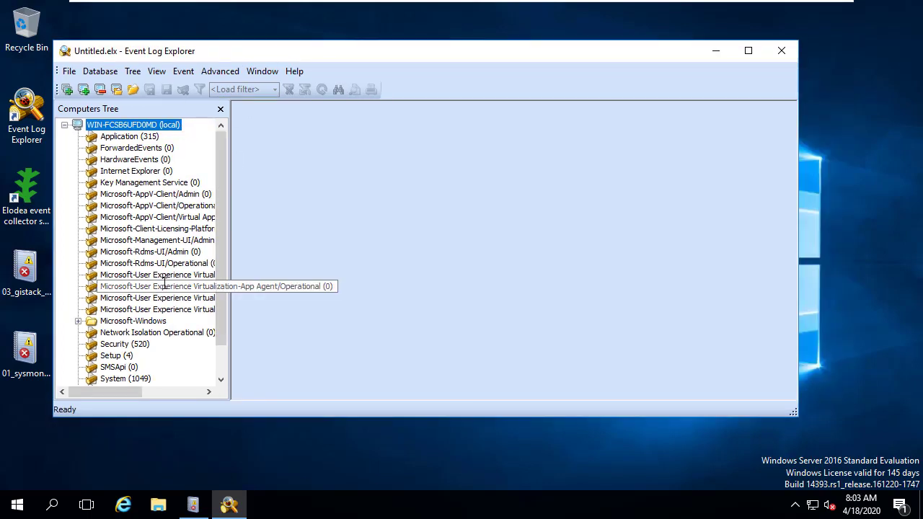
pyautogui.scroll(-1, 148, 315)
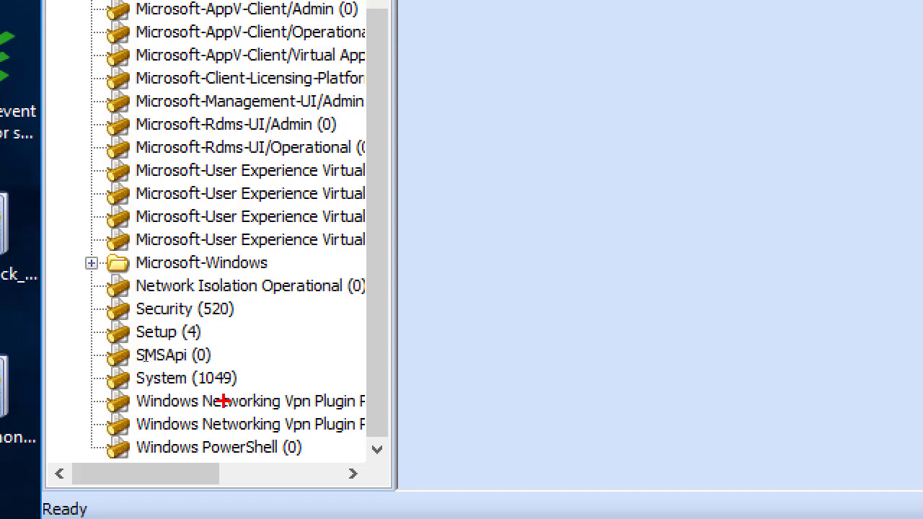
pyautogui.moveTo(333, 436); pyautogui.dragTo(350, 414)
pyautogui.moveTo(119, 463); pyautogui.dragTo(289, 468)
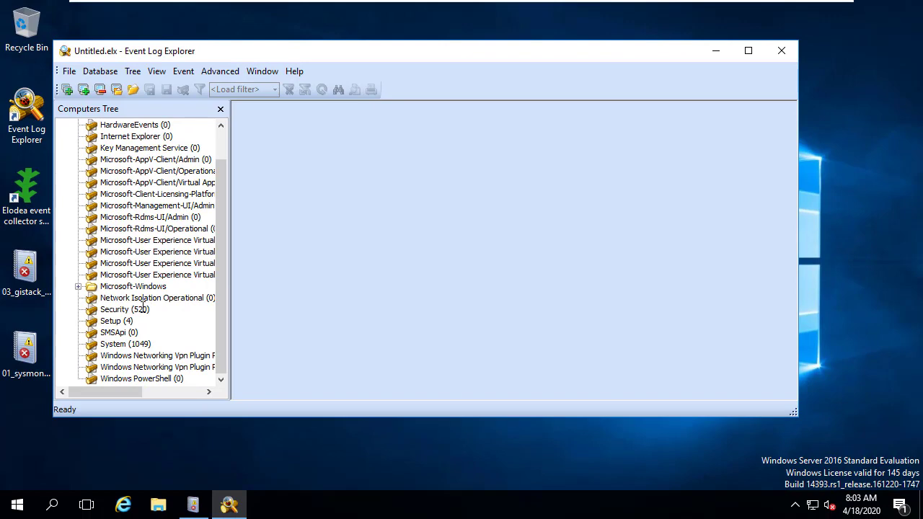
pyautogui.click(143, 308)
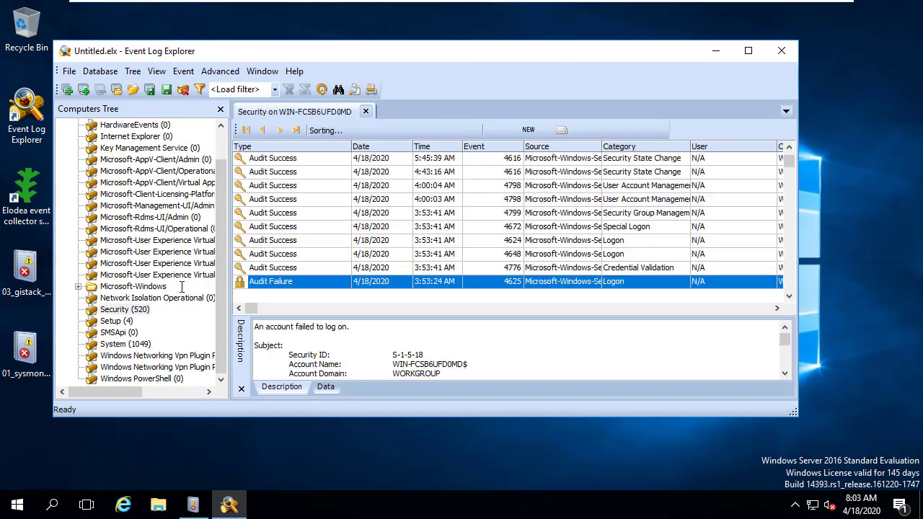
pyautogui.scroll(1, 221, 281)
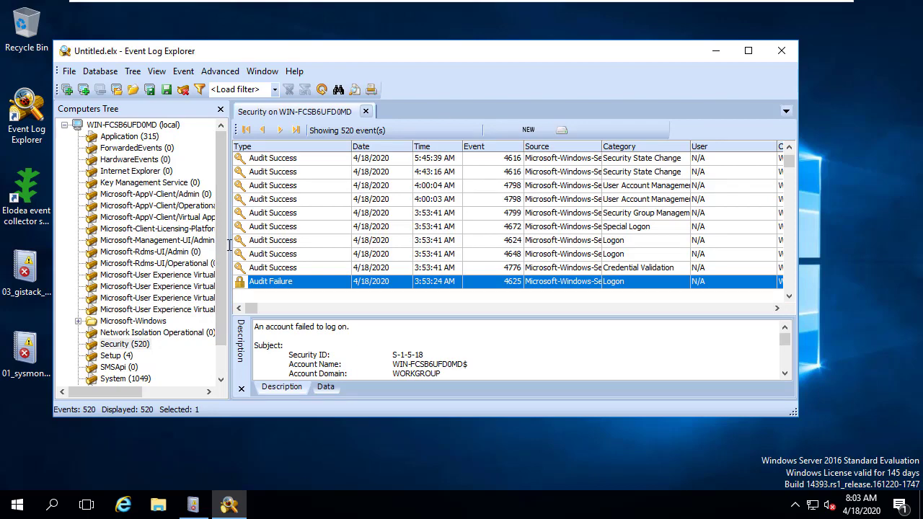
# Select the 4798 event logged at 4:00:03 AM, maximize the window and enlarge the description pane.
pyautogui.click(373, 182)
pyautogui.click(333, 202)
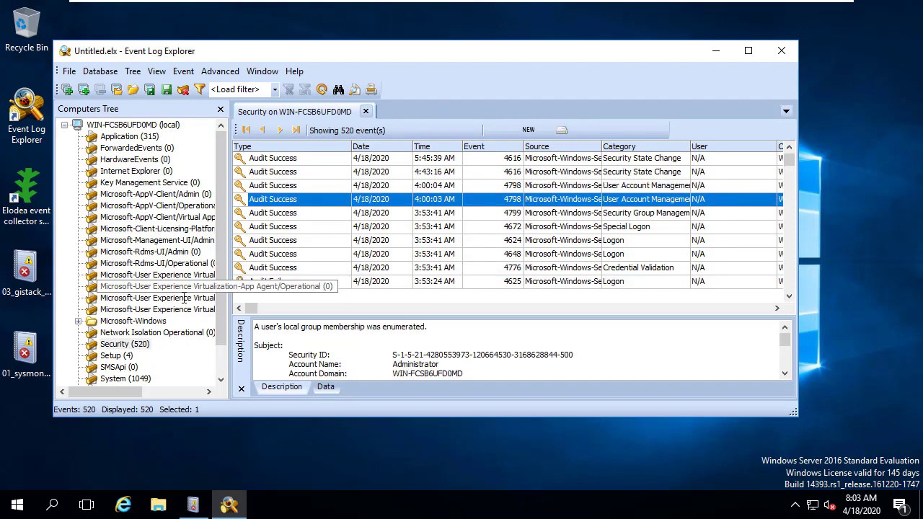
pyautogui.click(749, 51)
pyautogui.moveTo(459, 389); pyautogui.dragTo(478, 293)
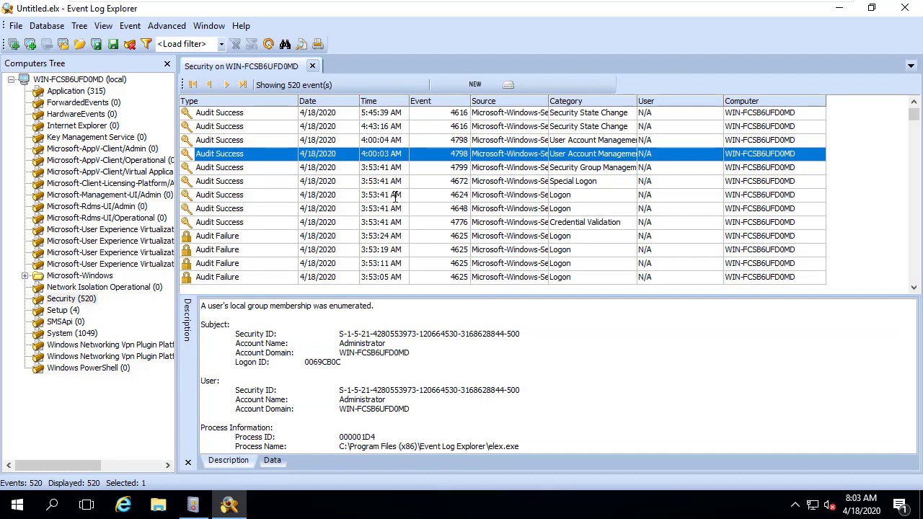
# Browse the Security events one by one from the first entry to the 2:40:01 AM logon events, examining their descriptions.
pyautogui.click(355, 186)
pyautogui.press('Home')
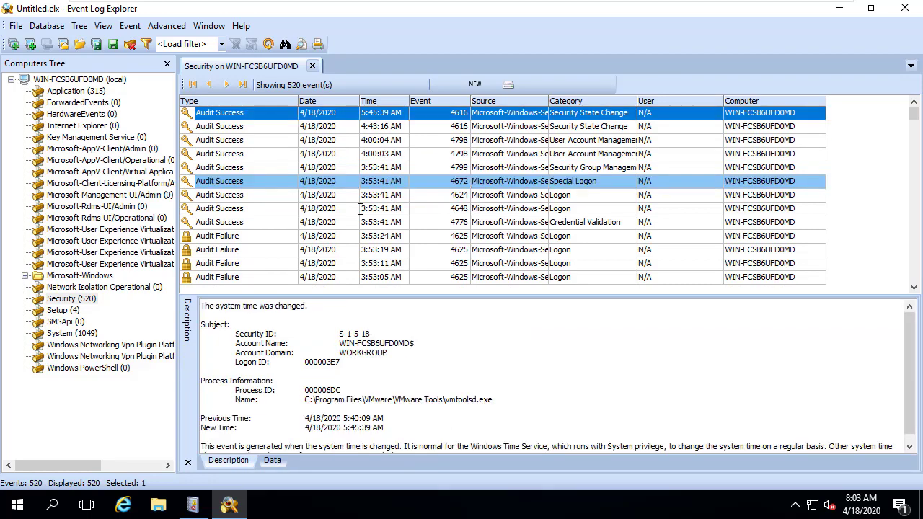
pyautogui.press('Down')
pyautogui.press('Down')
pyautogui.press('Down')
pyautogui.press('Down')
pyautogui.press('Down')
pyautogui.press('Down')
pyautogui.press('Down')
pyautogui.press('Down')
pyautogui.press('Down')
pyautogui.press('Down')
pyautogui.press('Down')
pyautogui.press('Down')
pyautogui.press('Down')
pyautogui.press('Down')
pyautogui.press('Down')
pyautogui.press('Down')
pyautogui.press('Down')
pyautogui.press('Down')
pyautogui.press('Down')
pyautogui.press('Down')
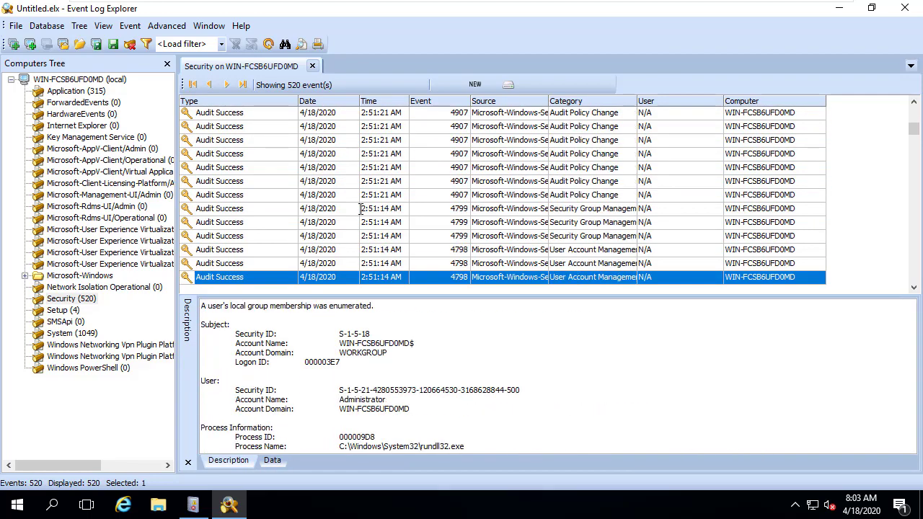
pyautogui.press('Down')
pyautogui.press('Down')
pyautogui.press('Down')
pyautogui.press('Down')
pyautogui.press('Down')
pyautogui.press('Down')
pyautogui.press('Down')
pyautogui.press('Down')
pyautogui.press('Down')
pyautogui.press('Down')
pyautogui.press('Down')
pyautogui.press('Down')
pyautogui.press('Down')
pyautogui.press('Down')
pyautogui.press('Down')
pyautogui.press('Down')
pyautogui.press('Down')
pyautogui.press('Down')
pyautogui.press('Down')
pyautogui.press('Down')
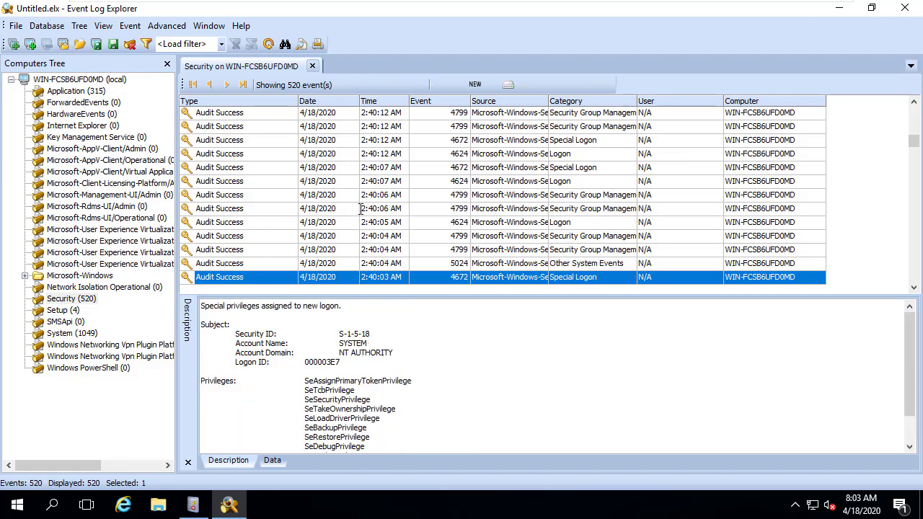
pyautogui.press('Down')
pyautogui.press('Down')
pyautogui.press('Down')
pyautogui.press('Down')
pyautogui.press('Down')
pyautogui.press('Down')
pyautogui.press('Down')
pyautogui.press('Down')
pyautogui.press('Down')
pyautogui.press('Down')
pyautogui.press('Down')
pyautogui.press('Down')
pyautogui.press('Down')
pyautogui.press('Down')
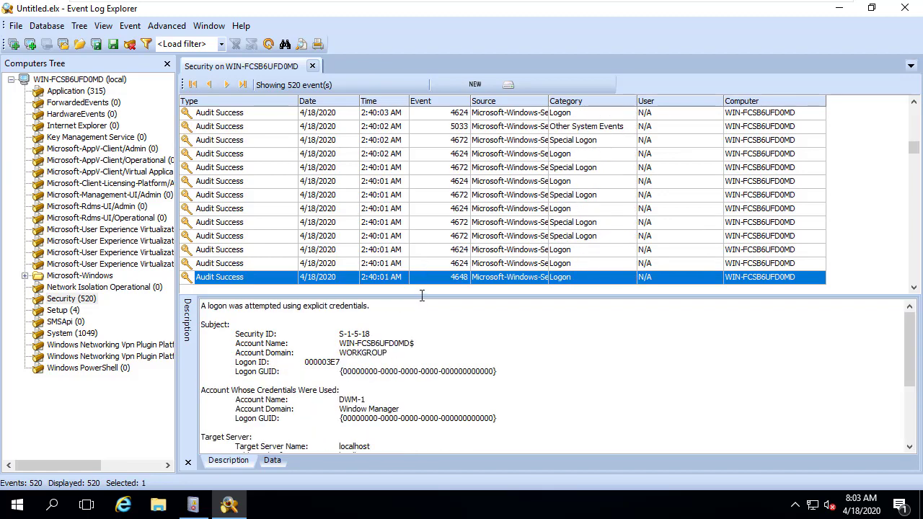
# Make the description pane slightly taller and page down to the process creation event 4688 logged at 2:39:50 AM.
pyautogui.moveTo(422, 295); pyautogui.dragTo(426, 274)
pyautogui.click(437, 202)
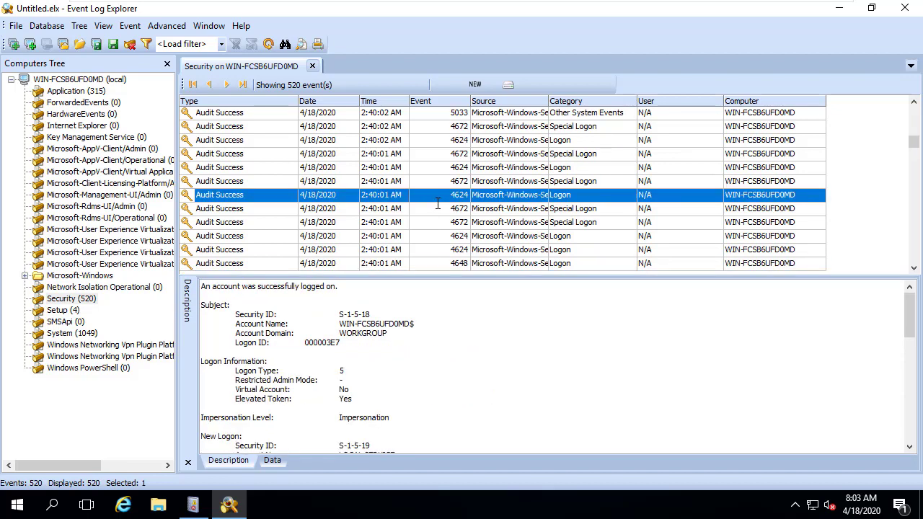
pyautogui.press('pagedown')
pyautogui.press('pagedown')
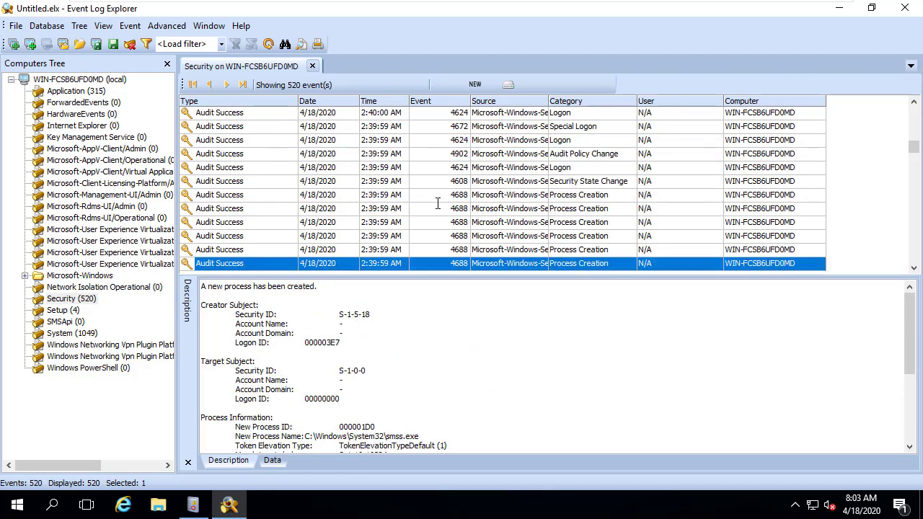
pyautogui.press('pagedown')
pyautogui.click(437, 207)
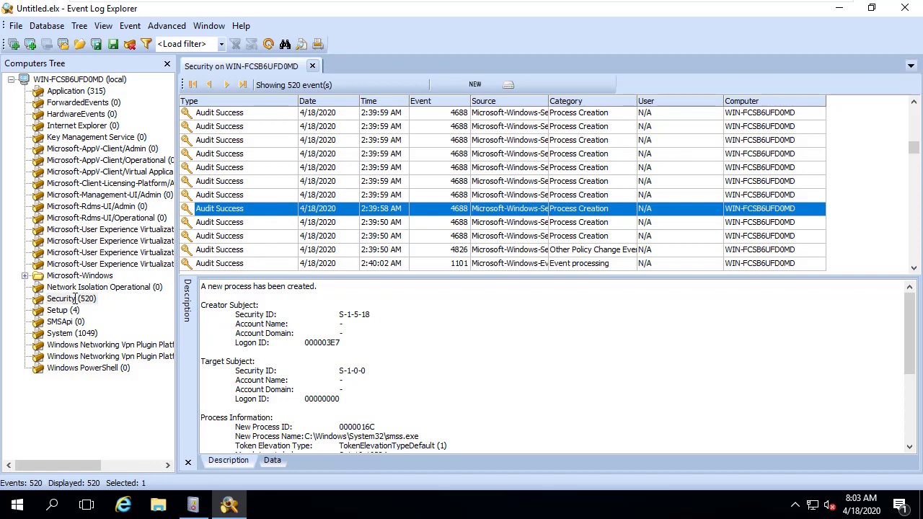
pyautogui.click(284, 225)
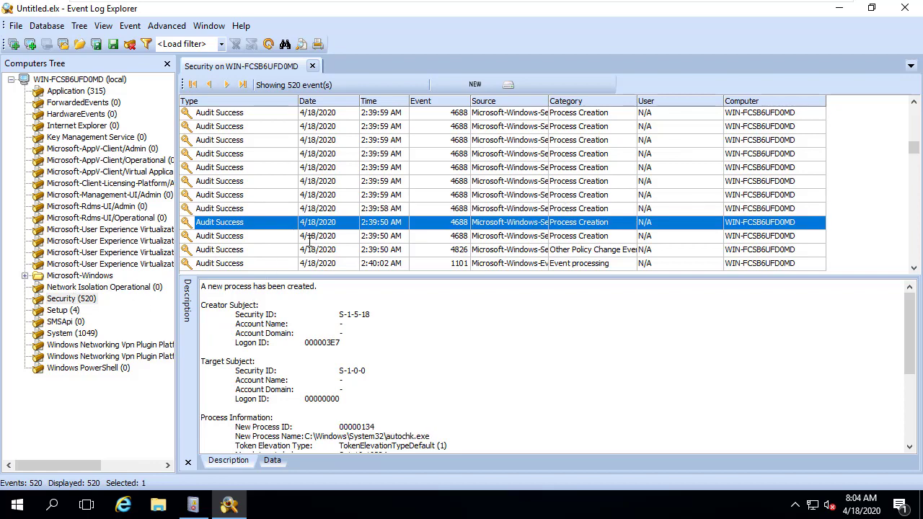
# Browse further down through the March 2020 Security events to the 4781 account name changes logged on 3/15/2020 at 12:18:07 AM.
pyautogui.press('Down')
pyautogui.press('Down')
pyautogui.press('Down')
pyautogui.press('Down')
pyautogui.press('Down')
pyautogui.press('Down')
pyautogui.press('Down')
pyautogui.press('Down')
pyautogui.press('Down')
pyautogui.press('Down')
pyautogui.press('Down')
pyautogui.press('Down')
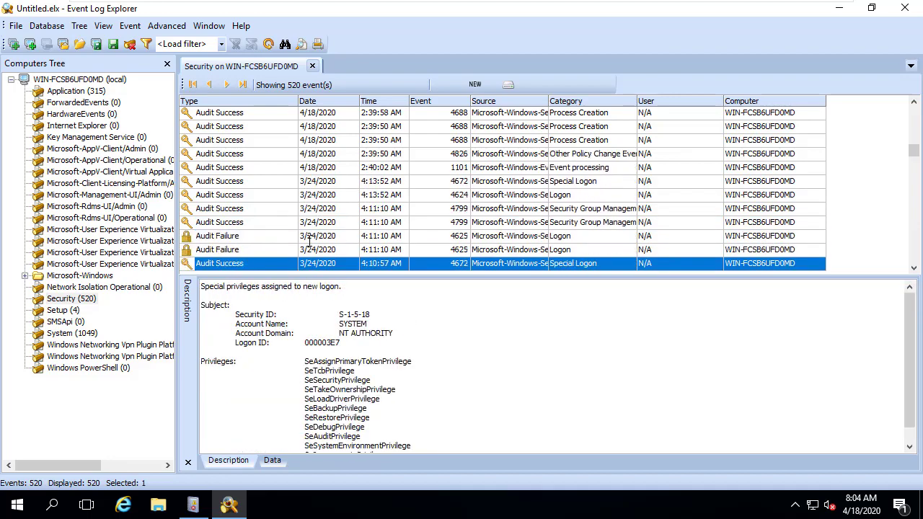
pyautogui.press('Down')
pyautogui.press('Down')
pyautogui.press('Down')
pyautogui.press('Down')
pyautogui.press('Down')
pyautogui.press('Down')
pyautogui.press('Down')
pyautogui.press('Down')
pyautogui.press('Down')
pyautogui.press('Down')
pyautogui.press('Down')
pyautogui.press('Down')
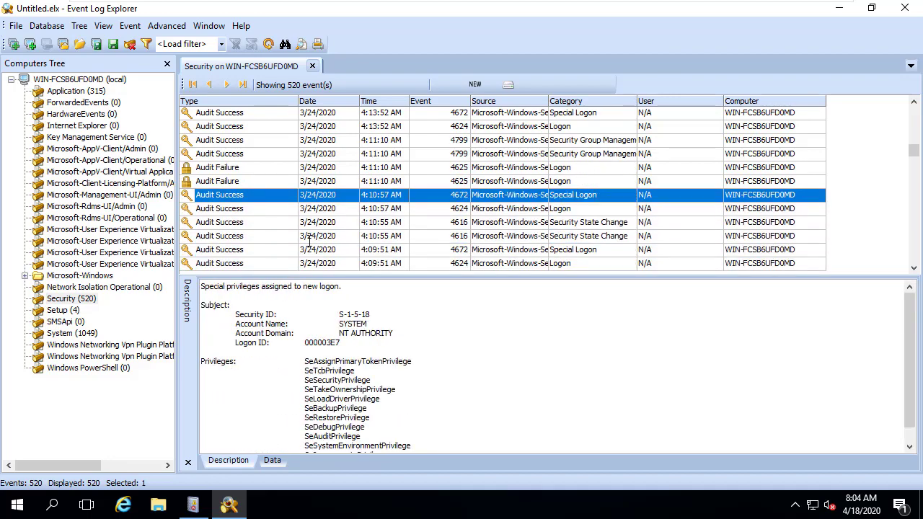
pyautogui.press('Down')
pyautogui.press('Down')
pyautogui.press('Down')
pyautogui.press('Down')
pyautogui.press('Down')
pyautogui.press('Down')
pyautogui.press('Down')
pyautogui.press('Down')
pyautogui.press('Down')
pyautogui.press('Down')
pyautogui.press('Down')
pyautogui.press('Down')
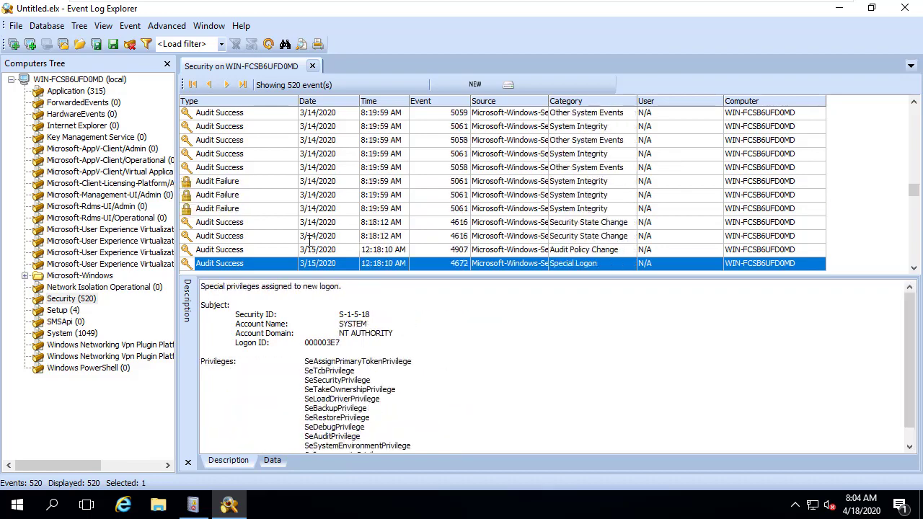
pyautogui.press('Down')
pyautogui.press('Down')
pyautogui.press('Down')
pyautogui.press('Down')
pyautogui.press('Down')
pyautogui.press('Down')
pyautogui.press('Down')
pyautogui.press('Down')
pyautogui.press('Down')
pyautogui.press('Down')
pyautogui.press('Down')
pyautogui.press('Down')
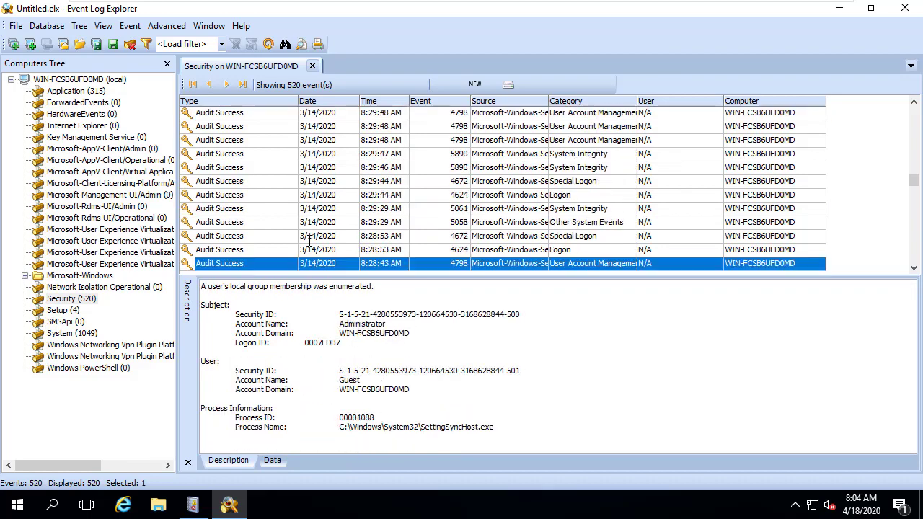
pyautogui.press('Down')
pyautogui.press('Down')
pyautogui.press('Down')
pyautogui.press('Down')
pyautogui.press('Down')
pyautogui.press('Down')
pyautogui.press('Down')
pyautogui.press('Down')
pyautogui.press('Down')
pyautogui.press('Down')
pyautogui.press('Down')
pyautogui.press('Down')
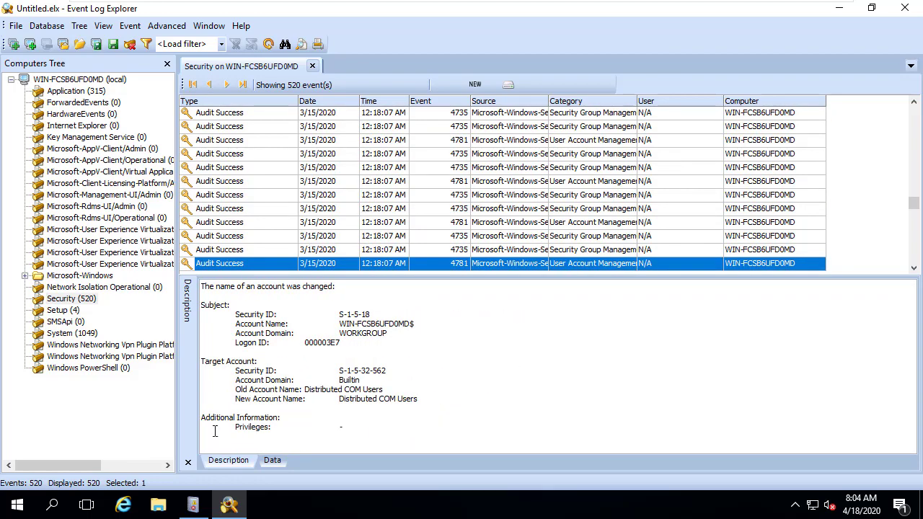
# Compare the descriptions of the 4735 group change and 4781 account name change events logged on 3/15/2020 at 12:18:07 AM.
pyautogui.click(404, 413)
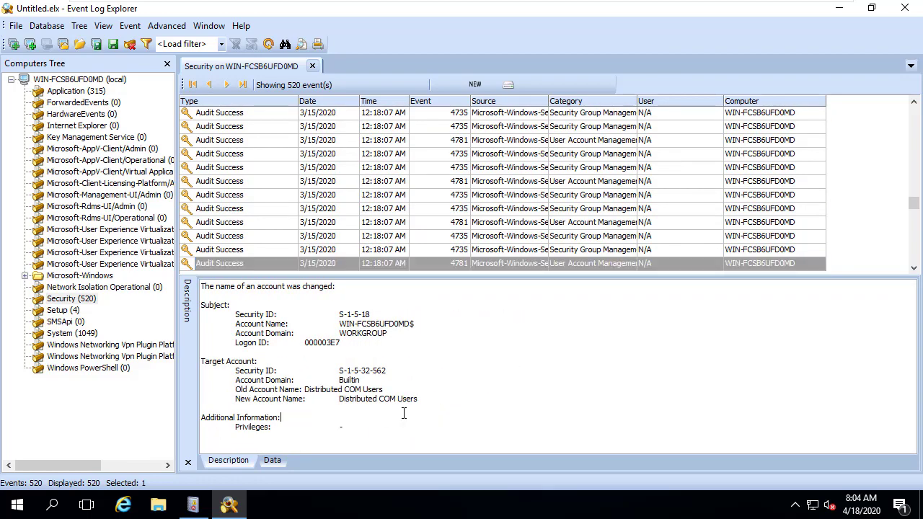
pyautogui.click(410, 220)
pyautogui.click(432, 153)
pyautogui.click(340, 137)
pyautogui.click(293, 183)
pyautogui.click(273, 238)
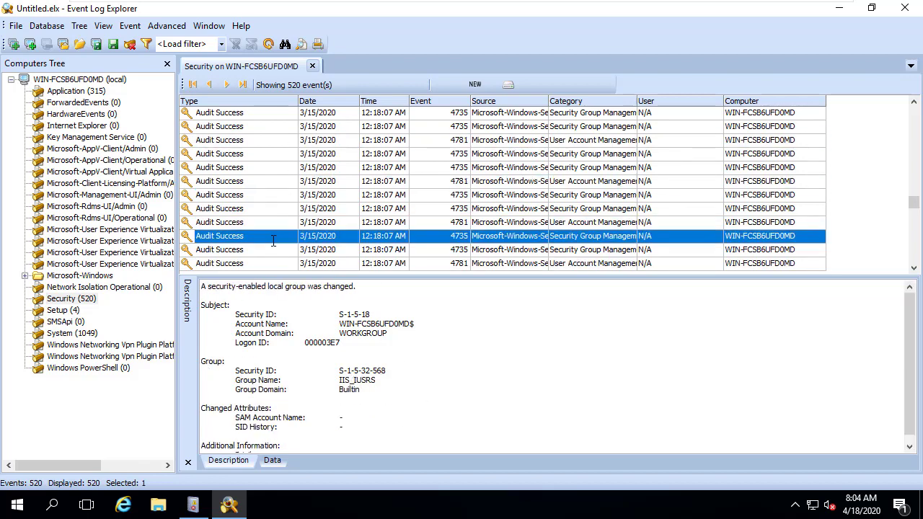
pyautogui.click(274, 155)
pyautogui.press('Down')
pyautogui.press('Down')
pyautogui.press('Down')
pyautogui.press('Down')
pyautogui.press('Down')
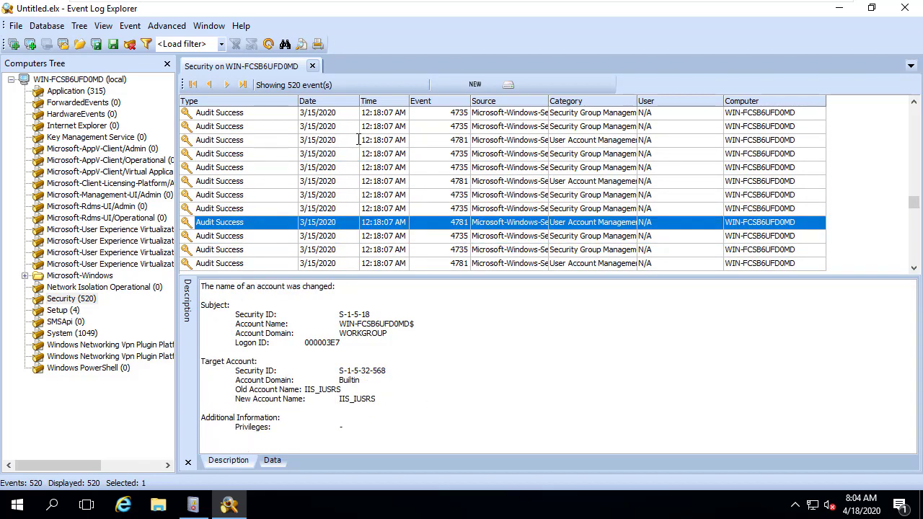
# Browse back up the Security log to examine the System Integrity events logged on 3/14/2020 at 8:19:59 AM.
pyautogui.press('Up')
pyautogui.press('Up')
pyautogui.press('Up')
pyautogui.press('Up')
pyautogui.press('Up')
pyautogui.press('Up')
pyautogui.press('Up')
pyautogui.press('Up')
pyautogui.press('Up')
pyautogui.press('Up')
pyautogui.press('Up')
pyautogui.press('Up')
pyautogui.click(346, 171)
pyautogui.press('pagedown')
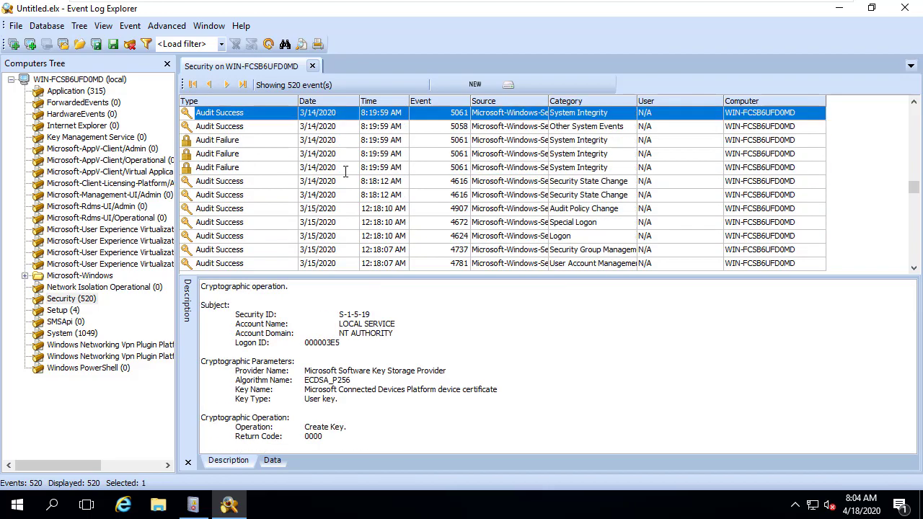
# Browse further up through the 3/14/2020 Security events to the 5059 event logged at 8:32:59 AM.
pyautogui.press('pagedown')
pyautogui.click(345, 171)
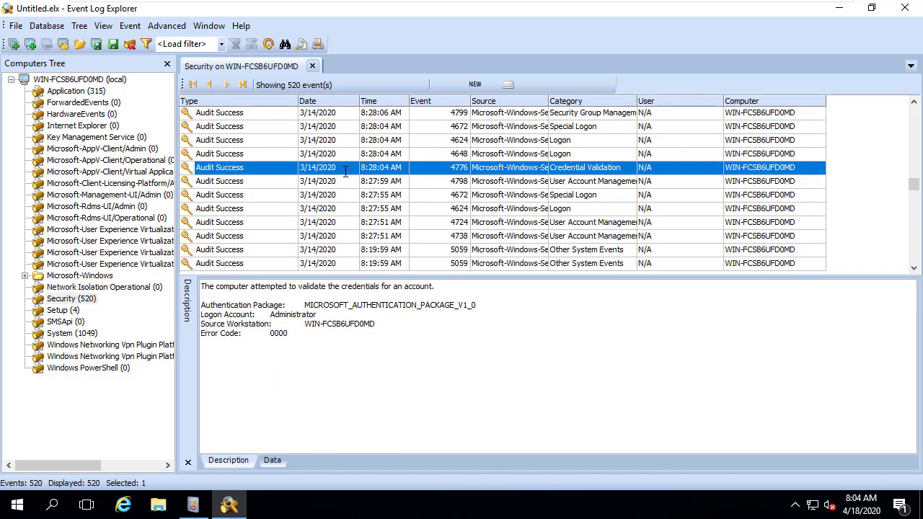
pyautogui.press('pageup')
pyautogui.click(345, 171)
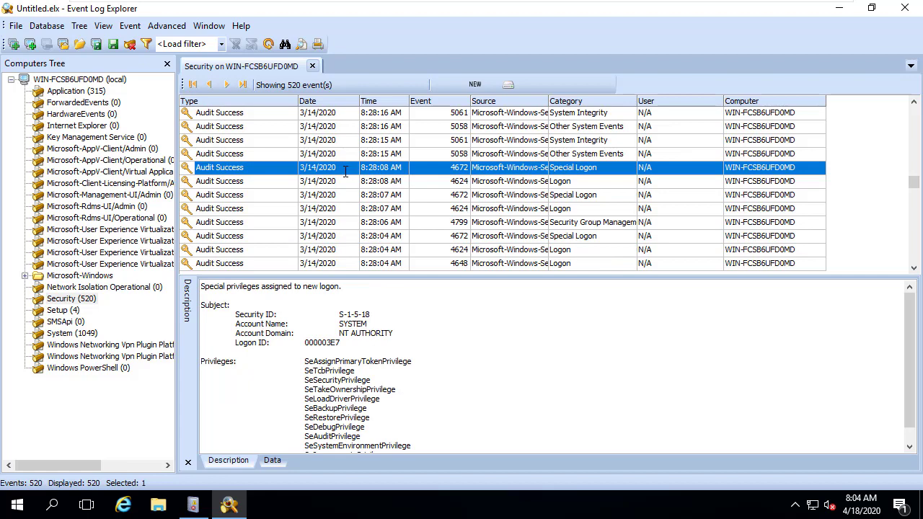
pyautogui.press('pageup')
pyautogui.press('pageup')
pyautogui.press('pageup')
pyautogui.press('pageup')
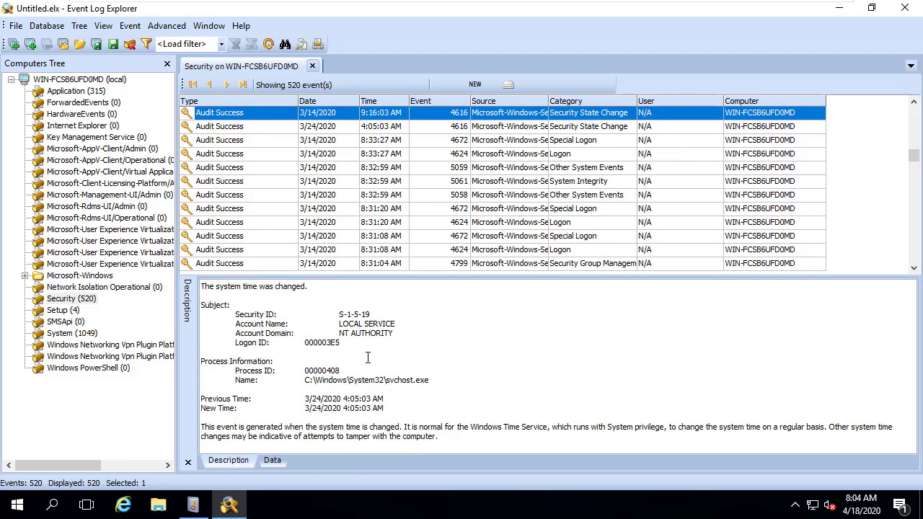
pyautogui.click(297, 172)
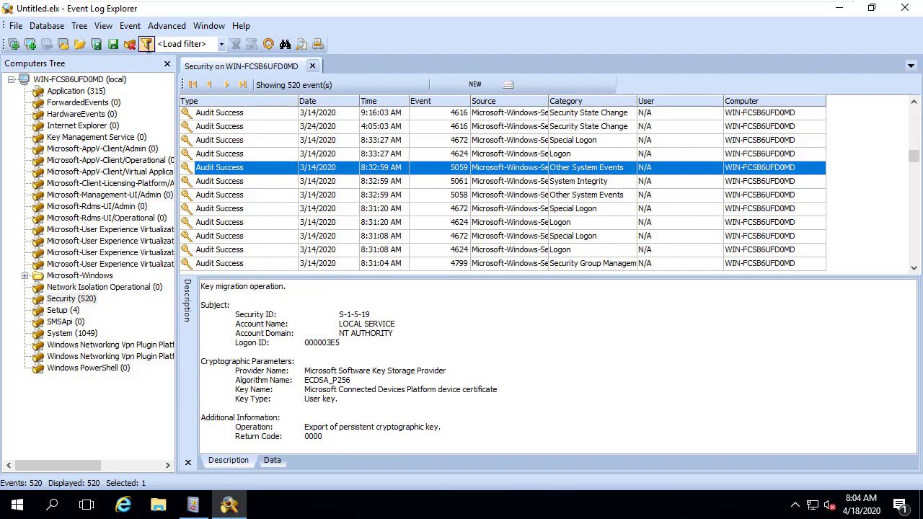
# Look over the filtering commands available for a Security event, and view the descriptions of the neighbouring 3/14/2020 events.
pyautogui.keyDown('ctrl'); pyautogui.rightClick(244, 140); pyautogui.keyUp('ctrl')
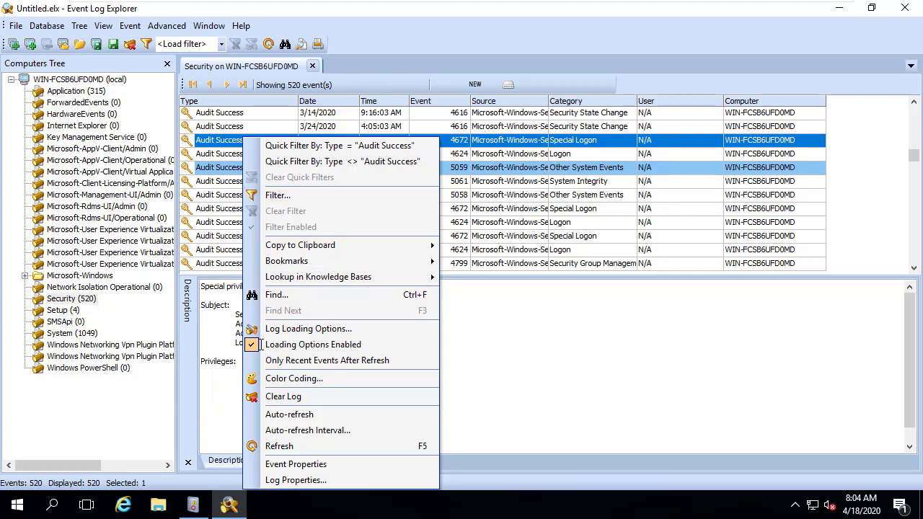
pyautogui.click(248, 116)
pyautogui.click(267, 168)
pyautogui.click(300, 236)
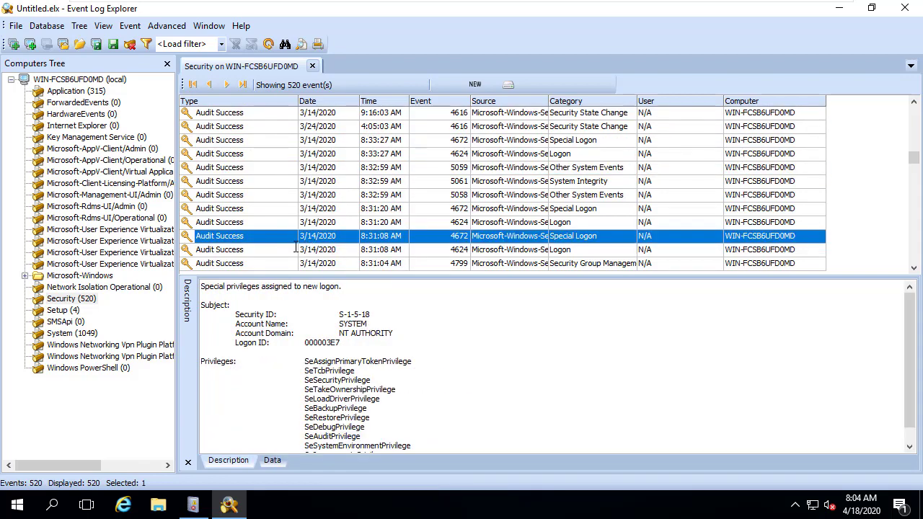
pyautogui.click(294, 167)
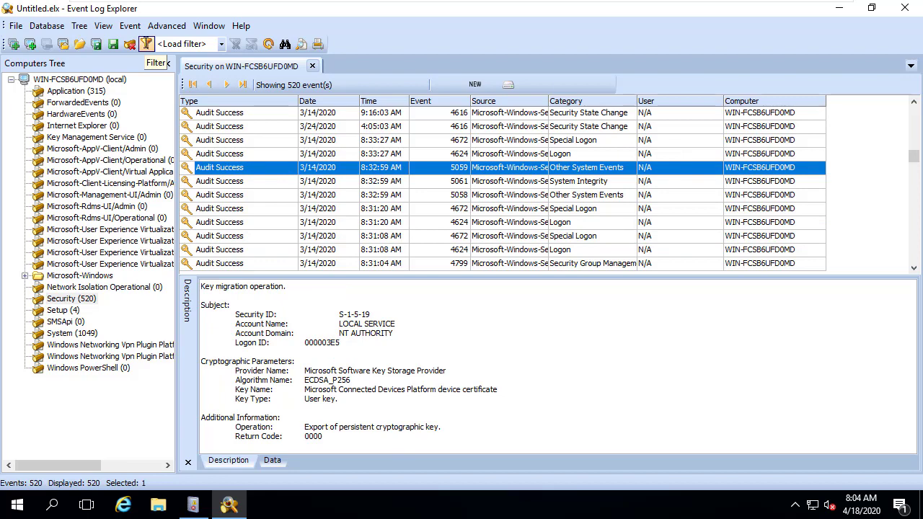
# Open the filter settings for the active Security log view and review the description text and date criteria.
pyautogui.click(146, 44)
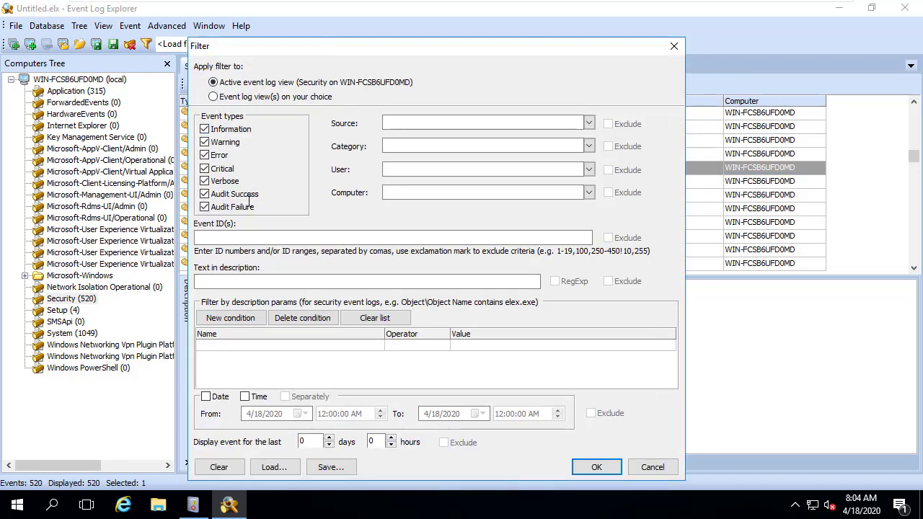
pyautogui.click(244, 281)
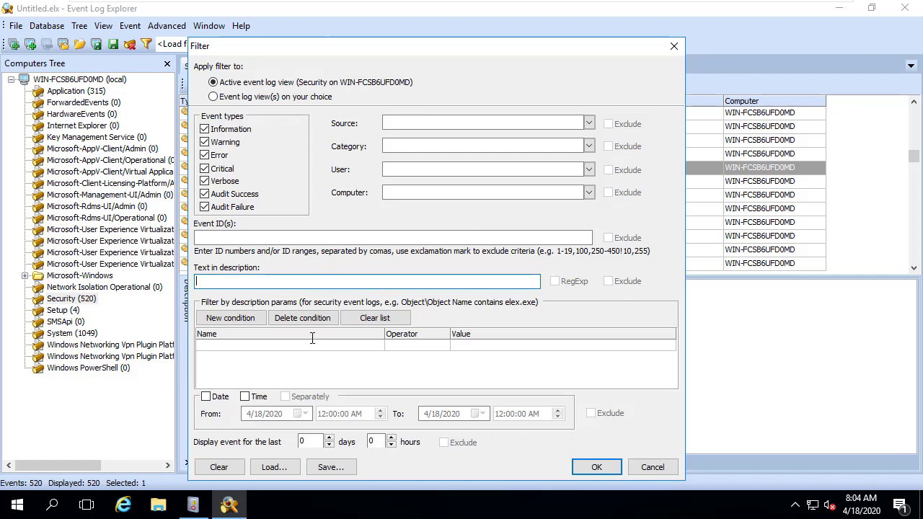
pyautogui.moveTo(228, 397); pyautogui.dragTo(257, 397)
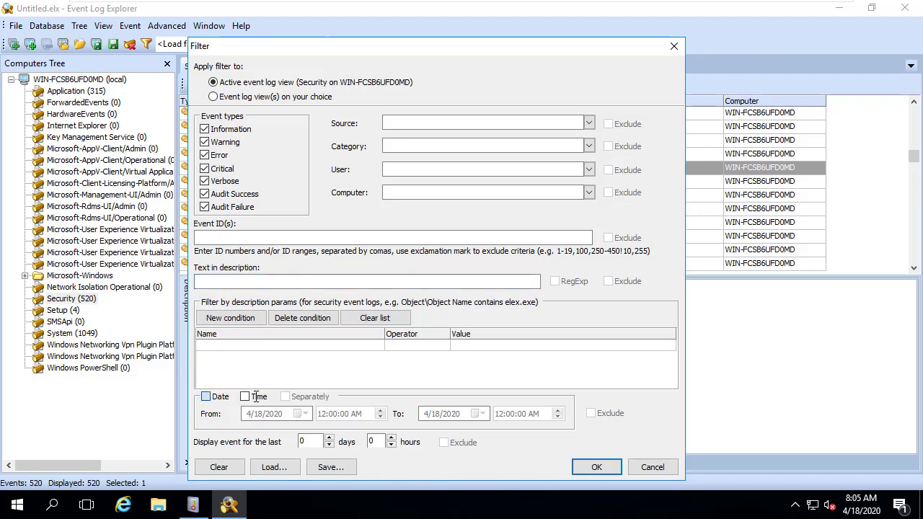
pyautogui.click(256, 398)
pyautogui.click(258, 397)
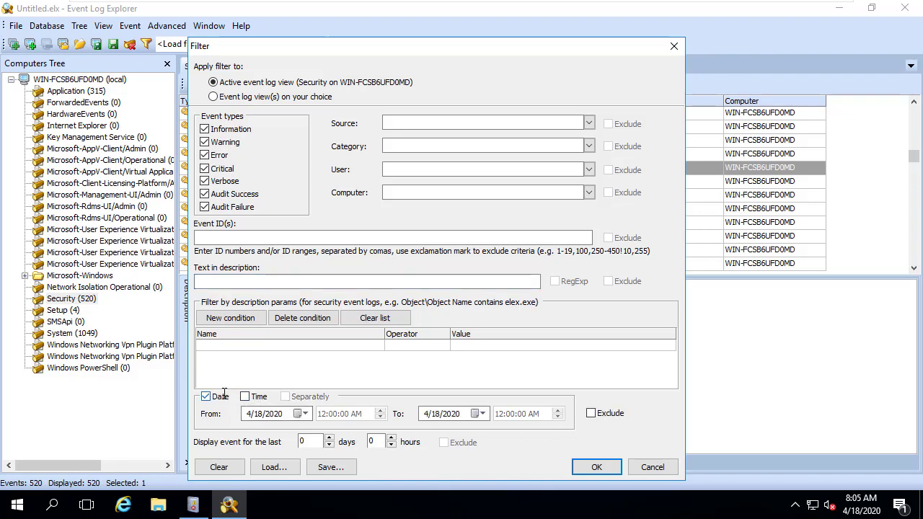
pyautogui.click(205, 397)
# Filter the Security log to events whose description contains the text "IIS".
pyautogui.click(263, 281)
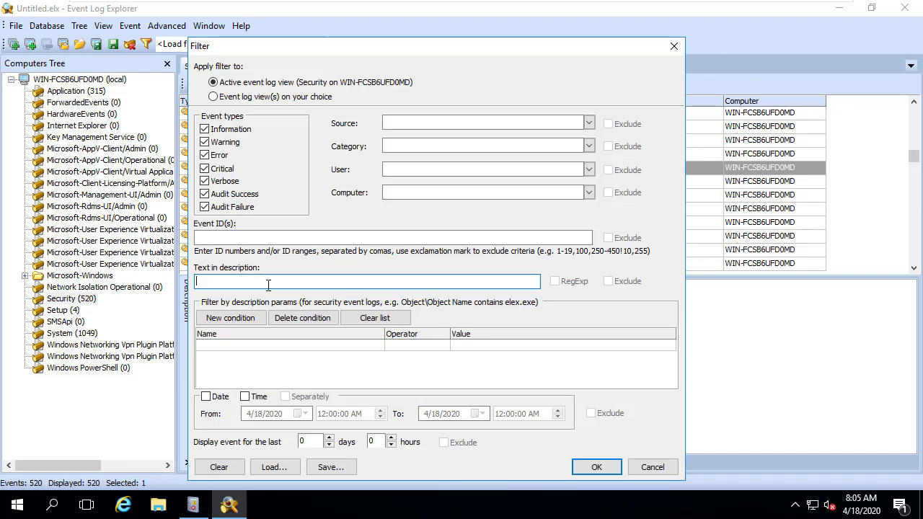
pyautogui.write('IIS')
pyautogui.doubleClick(262, 281)
pyautogui.click(260, 281)
pyautogui.doubleClick(259, 282)
pyautogui.click(258, 284)
pyautogui.doubleClick(241, 282)
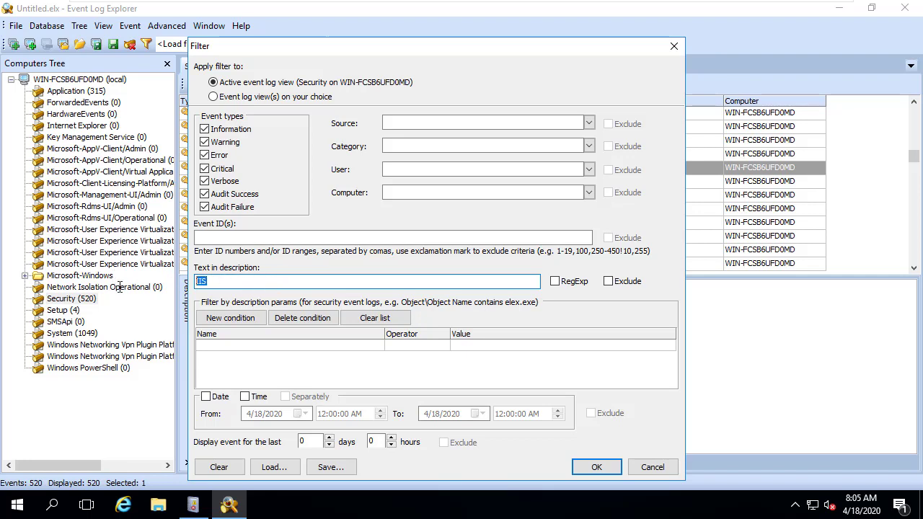
pyautogui.click(224, 284)
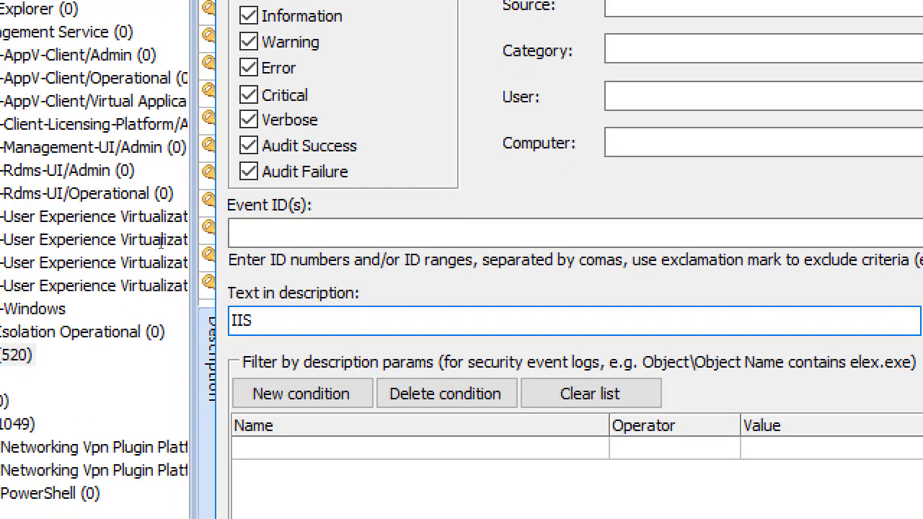
pyautogui.moveTo(265, 287)
pyautogui.mouseDown()
pyautogui.moveTo(150, 279)
pyautogui.moveTo(204, 298)
pyautogui.moveTo(189, 325)
pyautogui.moveTo(192, 350)
pyautogui.mouseUp()
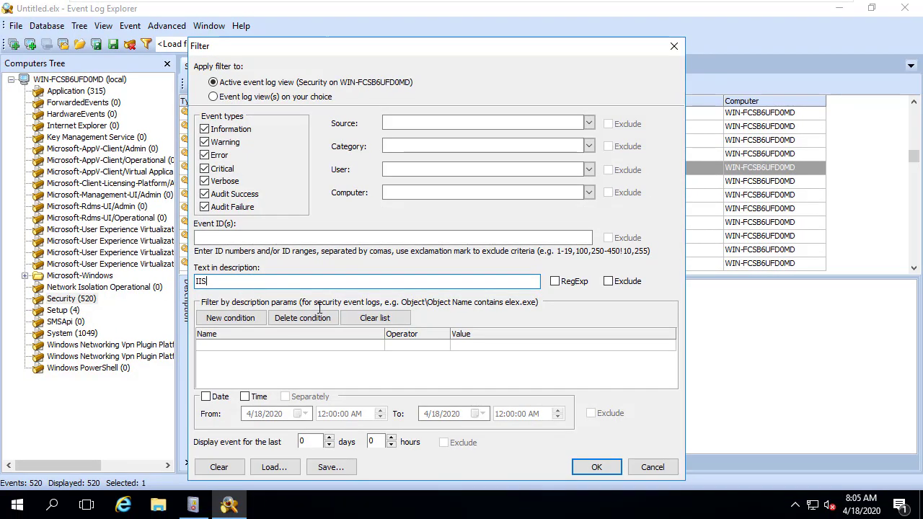
pyautogui.click(590, 466)
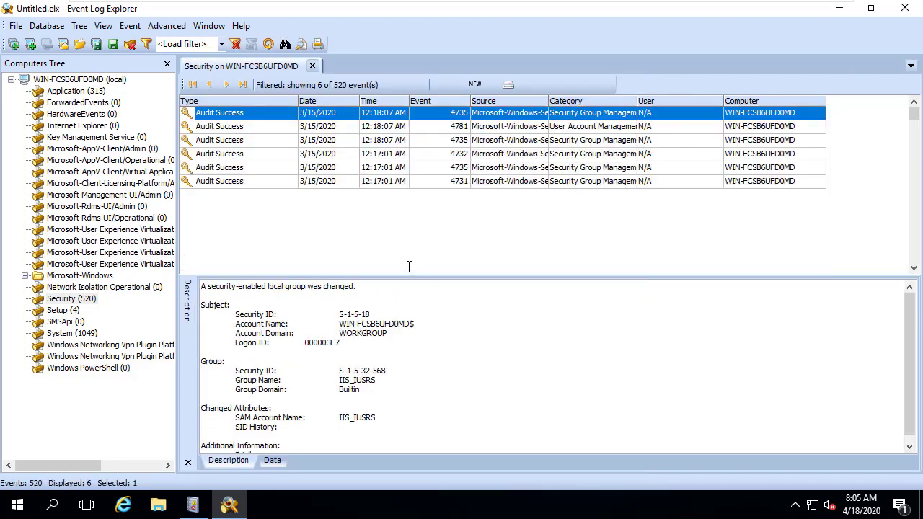
# Examine the 4735 group change event logged at 12:18:07 AM and highlight the group name IIS_IUSRS in its description.
pyautogui.click(389, 150)
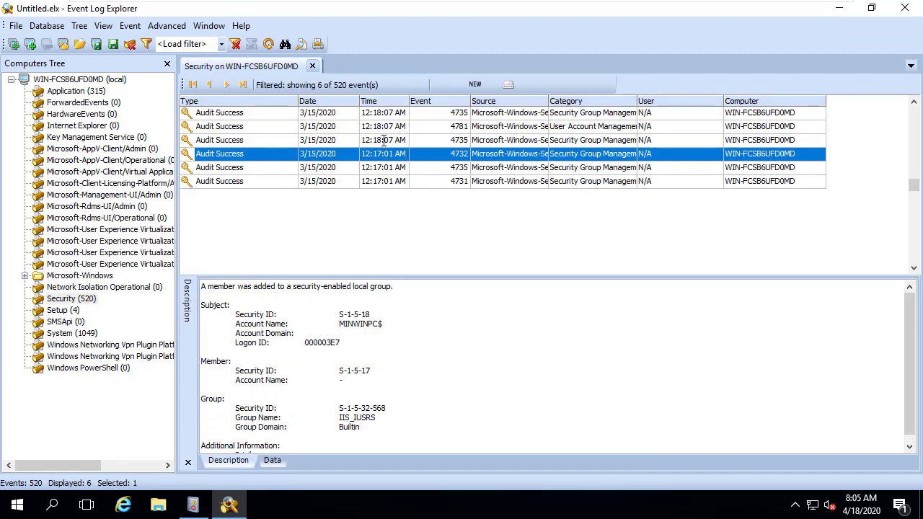
pyautogui.click(383, 140)
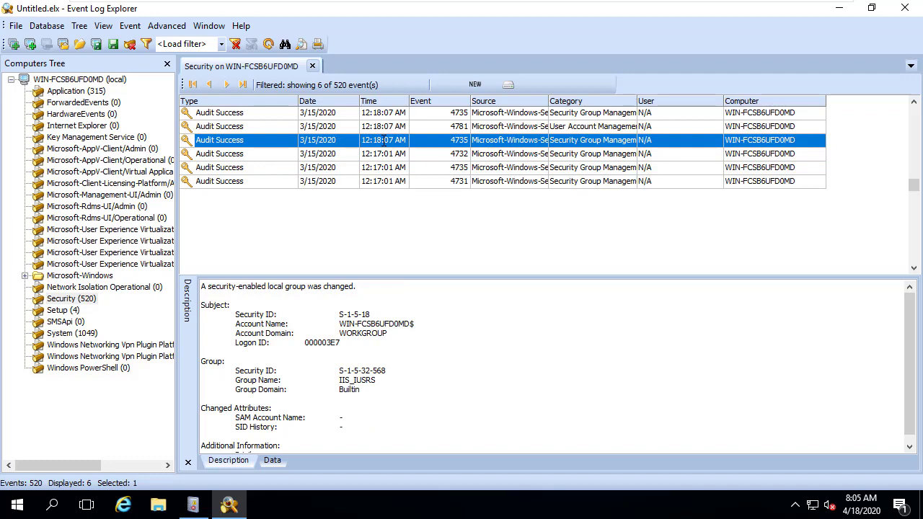
pyautogui.moveTo(339, 380); pyautogui.dragTo(377, 389)
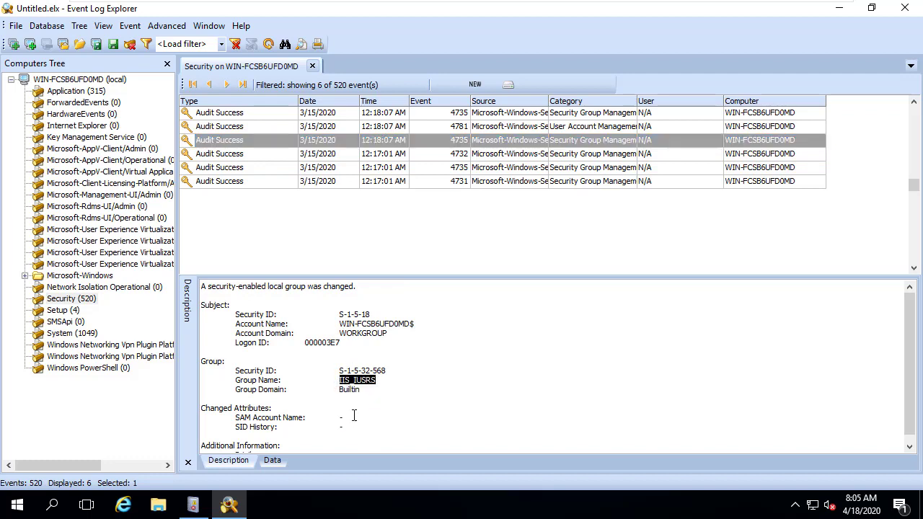
pyautogui.scroll(-1, 371, 388)
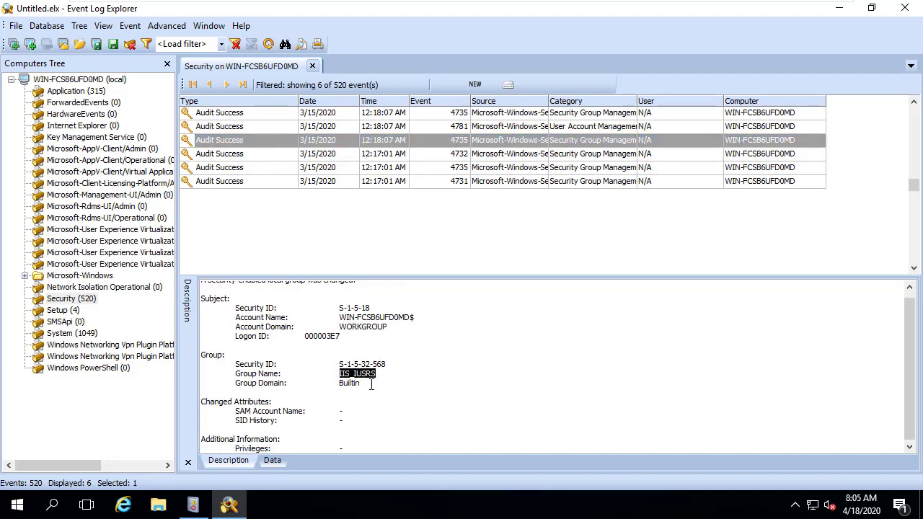
pyautogui.scroll(1, 372, 385)
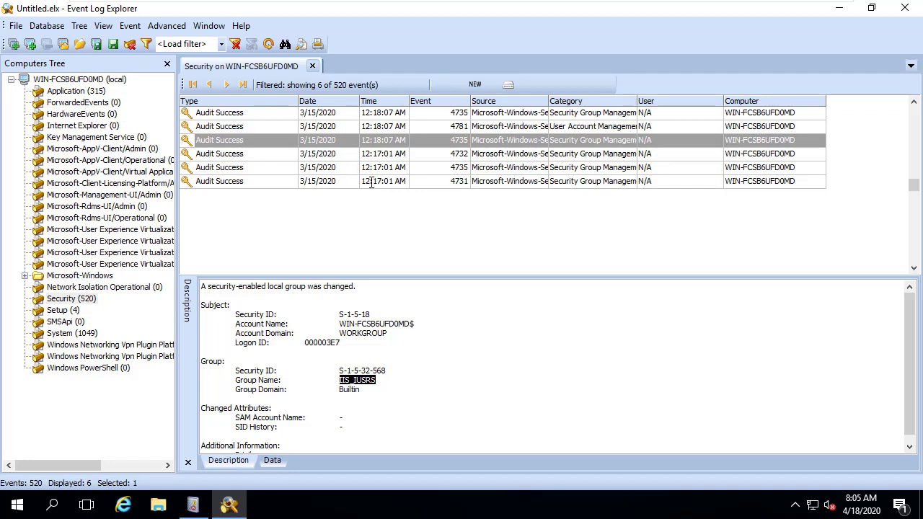
# Review the descriptions of the remaining filtered group management events, including those logged on 3/15/2020 at 12:17:01 AM.
pyautogui.click(257, 155)
pyautogui.click(251, 168)
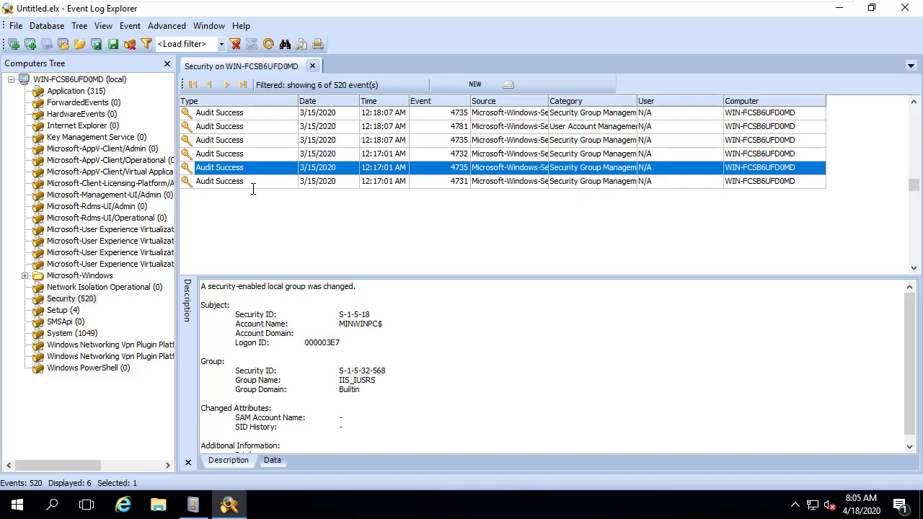
pyautogui.click(254, 182)
pyautogui.click(288, 154)
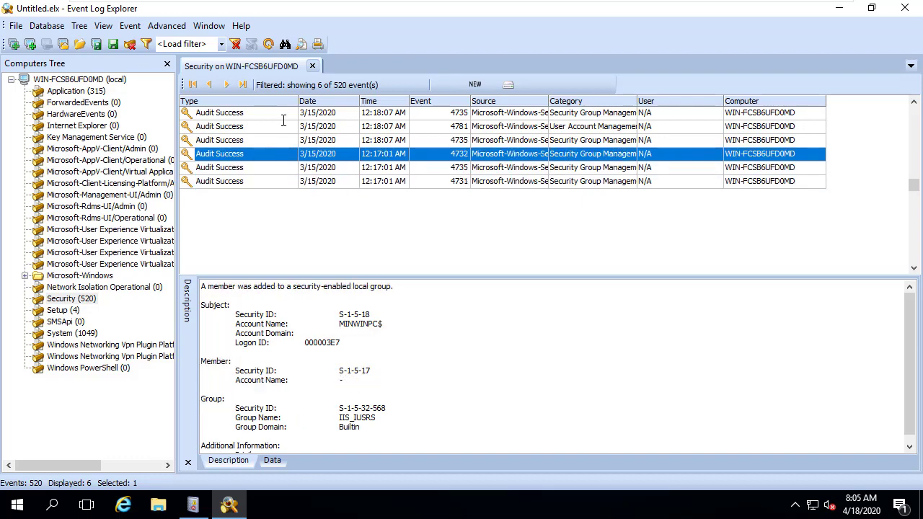
pyautogui.click(284, 117)
pyautogui.click(381, 153)
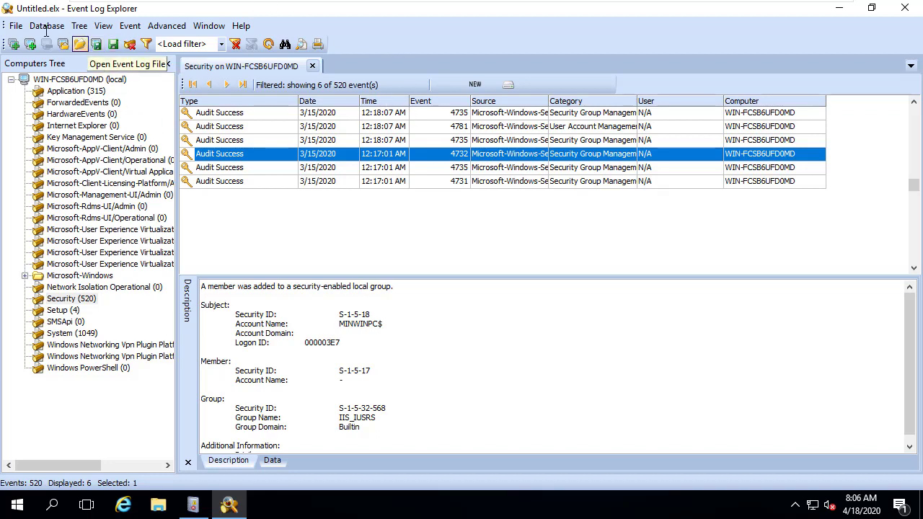
# Start opening a saved event log file with the Standard method.
pyautogui.click(22, 25)
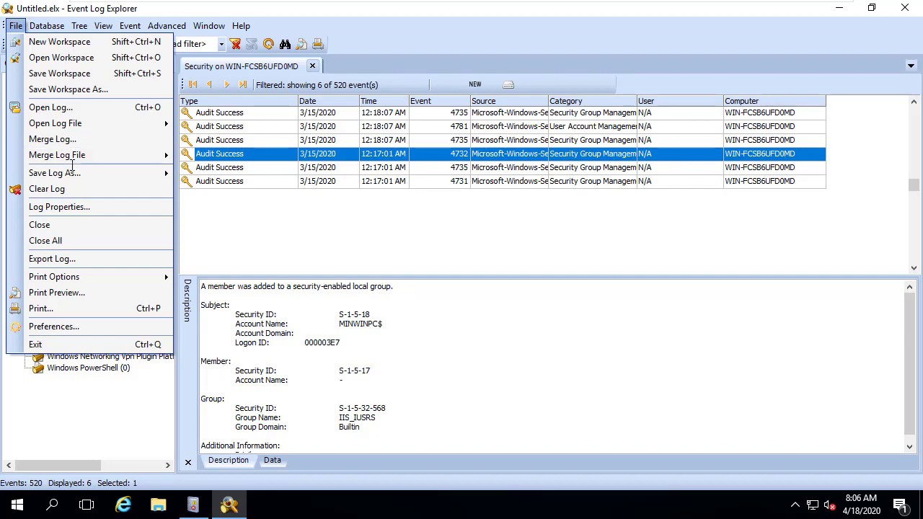
pyautogui.moveTo(73, 123)
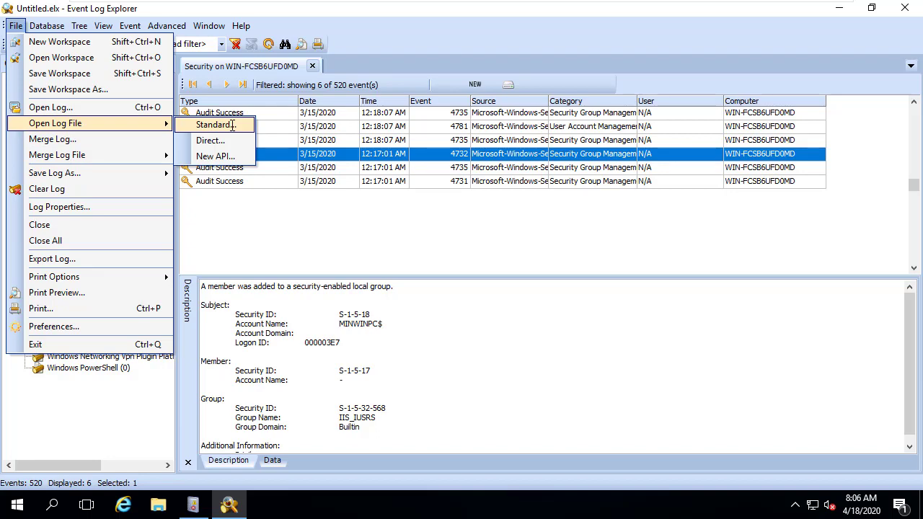
pyautogui.click(233, 125)
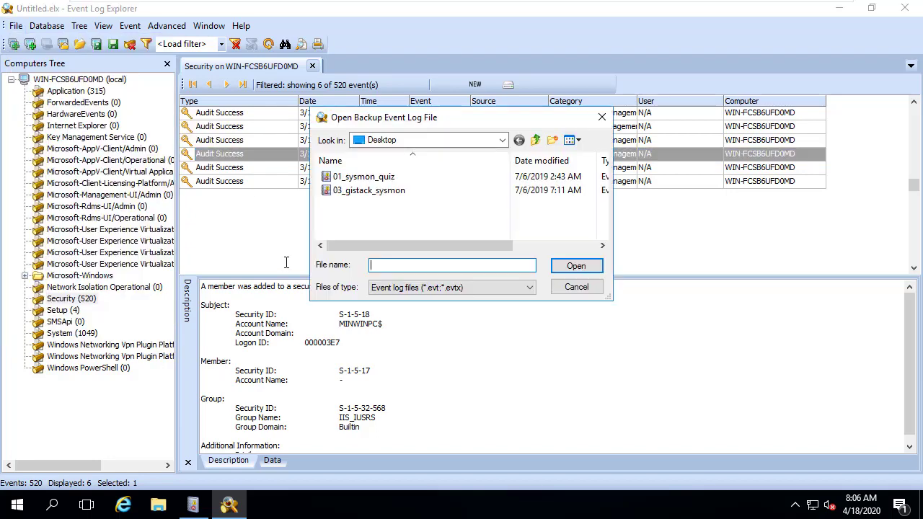
pyautogui.click(375, 176)
pyautogui.click(374, 191)
pyautogui.click(383, 177)
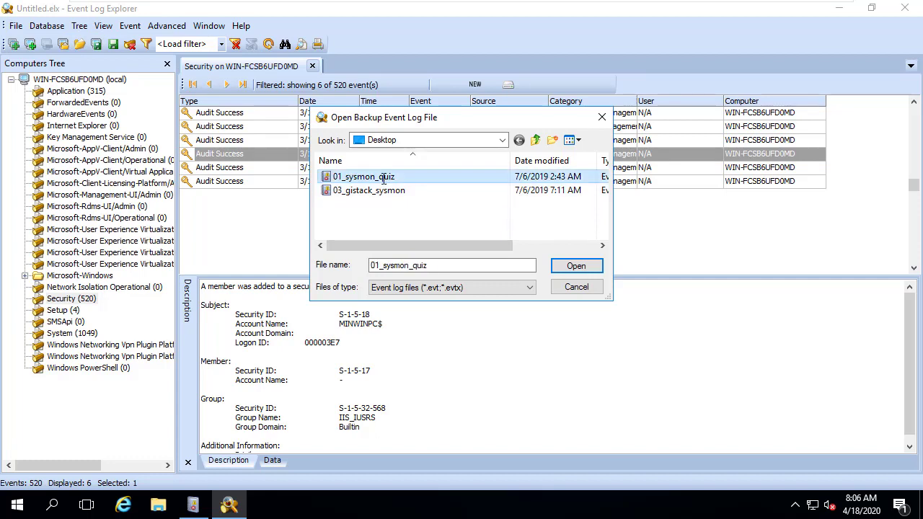
pyautogui.click(373, 190)
pyautogui.click(383, 177)
pyautogui.click(375, 190)
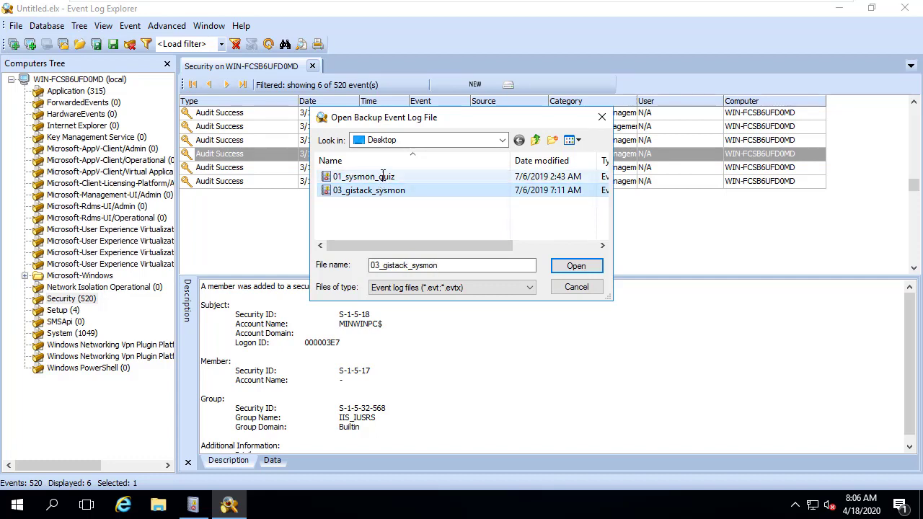
pyautogui.click(383, 176)
pyautogui.click(376, 190)
pyautogui.click(383, 177)
pyautogui.click(375, 191)
pyautogui.click(383, 177)
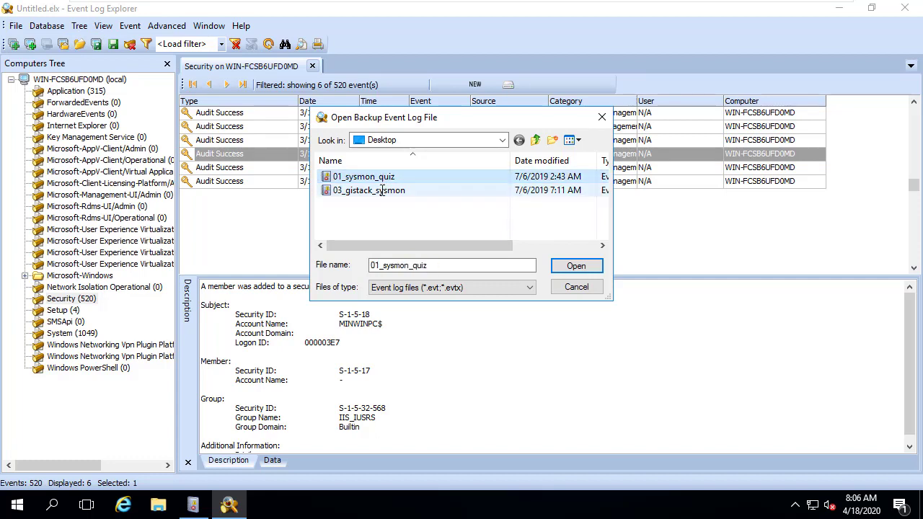
pyautogui.click(375, 190)
pyautogui.click(383, 177)
pyautogui.click(375, 190)
pyautogui.click(371, 217)
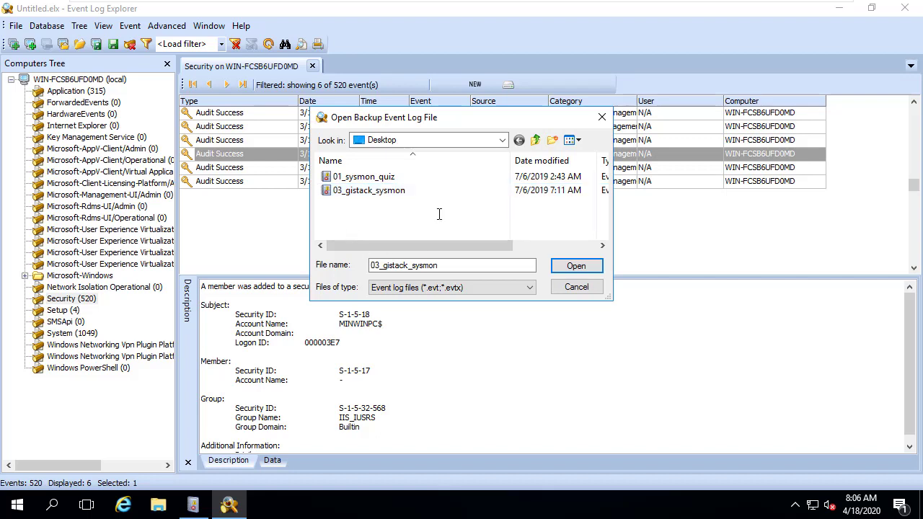
pyautogui.click(379, 190)
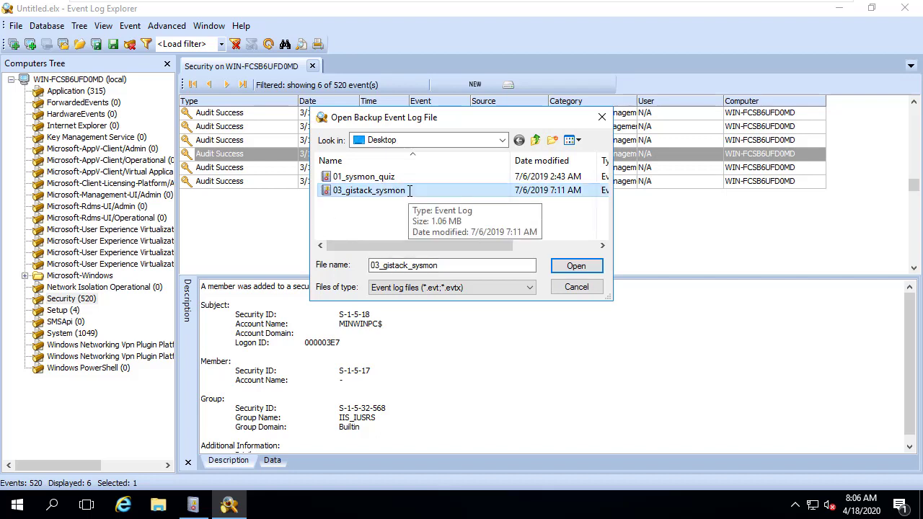
pyautogui.click(369, 208)
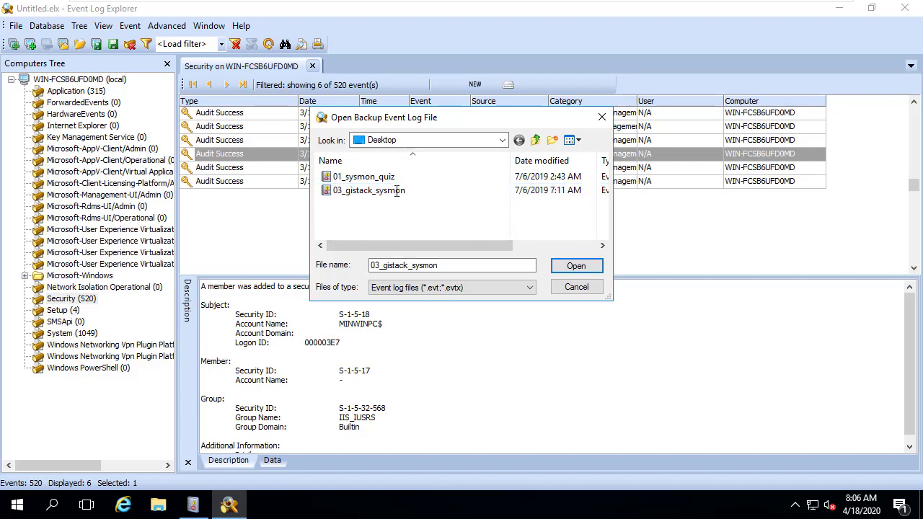
# Open the saved log file 03_gistack_sysmon from the Desktop.
pyautogui.click(377, 191)
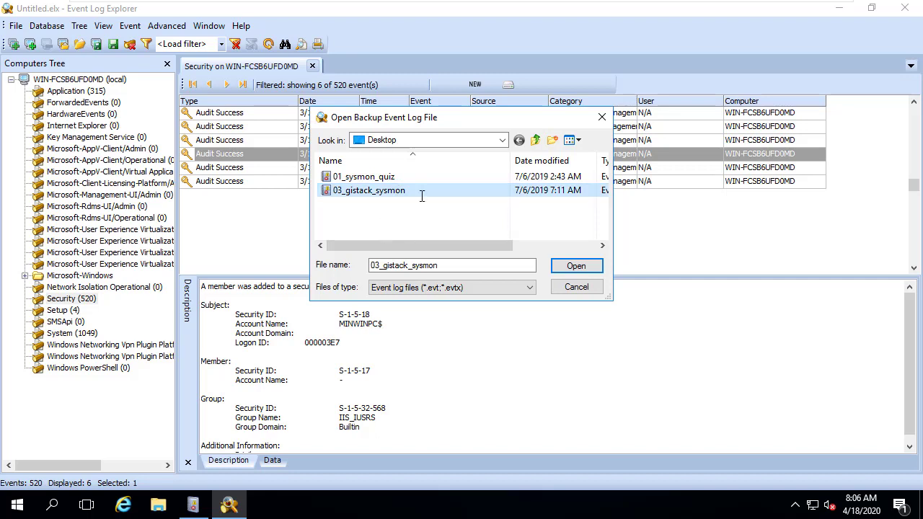
pyautogui.click(377, 177)
pyautogui.click(371, 190)
pyautogui.doubleClick(372, 197)
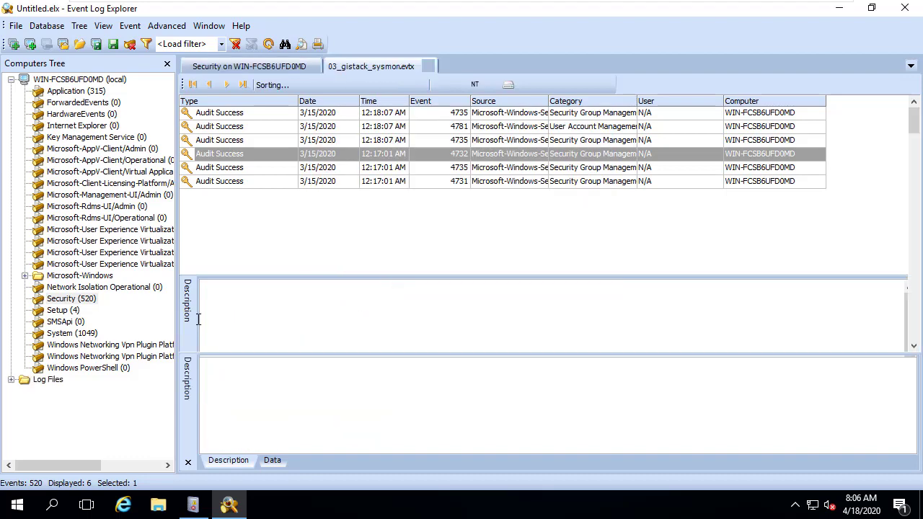
# Expand the Log Files group in the computers tree and select the 03_gistack_sysmon log.
pyautogui.doubleClick(47, 379)
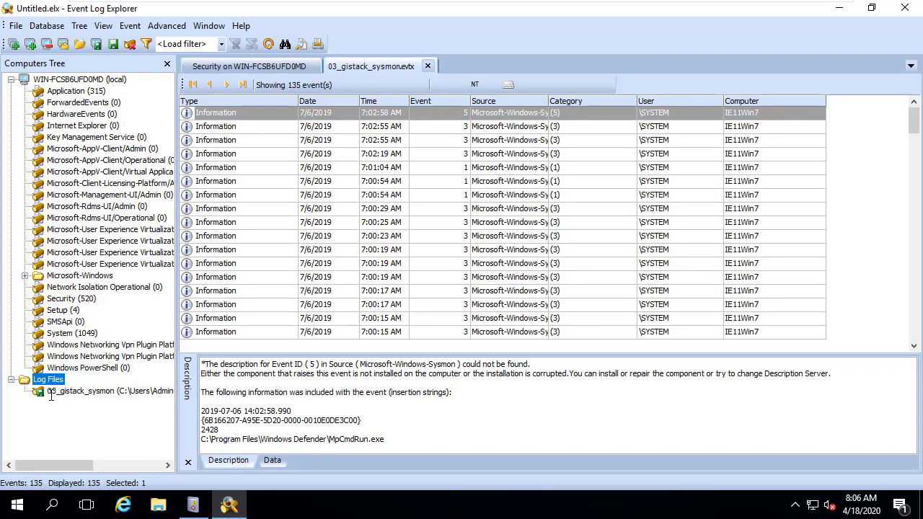
pyautogui.click(59, 391)
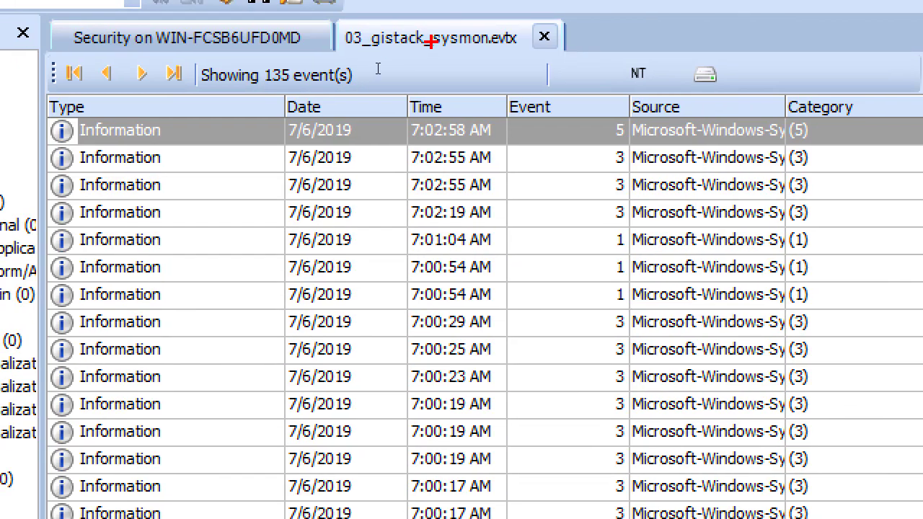
pyautogui.moveTo(505, 49)
pyautogui.mouseDown()
pyautogui.moveTo(452, 68)
pyautogui.moveTo(494, 18)
pyautogui.moveTo(497, 57)
pyautogui.moveTo(589, 62)
pyautogui.mouseUp()
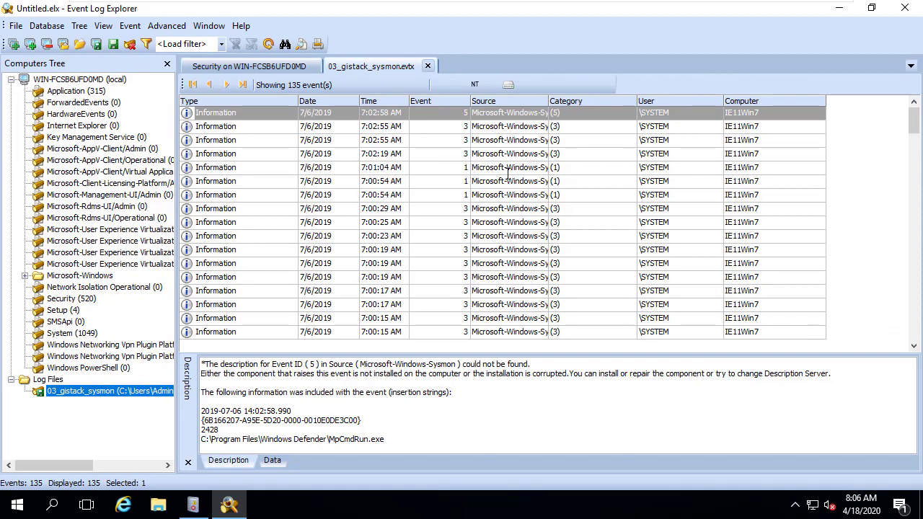
# Step through the Sysmon events from the 7:00:54 AM entry to 7:00:19 AM and enlarge the description pane.
pyautogui.click(587, 180)
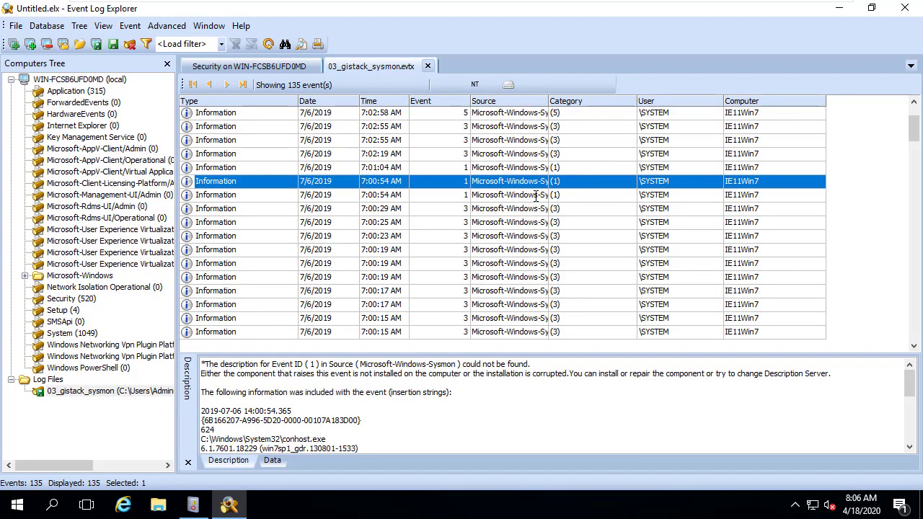
pyautogui.press('Down')
pyautogui.press('Down')
pyautogui.press('Down')
pyautogui.press('Down')
pyautogui.press('Down')
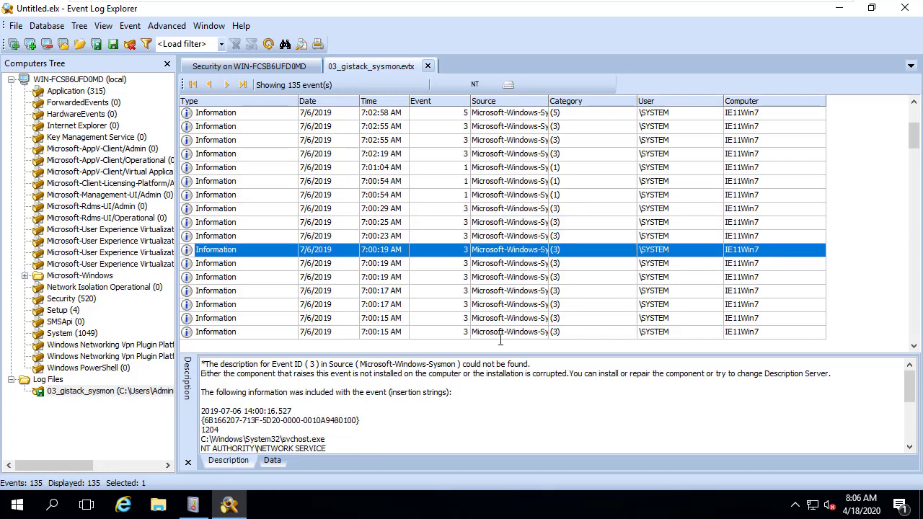
pyautogui.moveTo(501, 352); pyautogui.dragTo(504, 311)
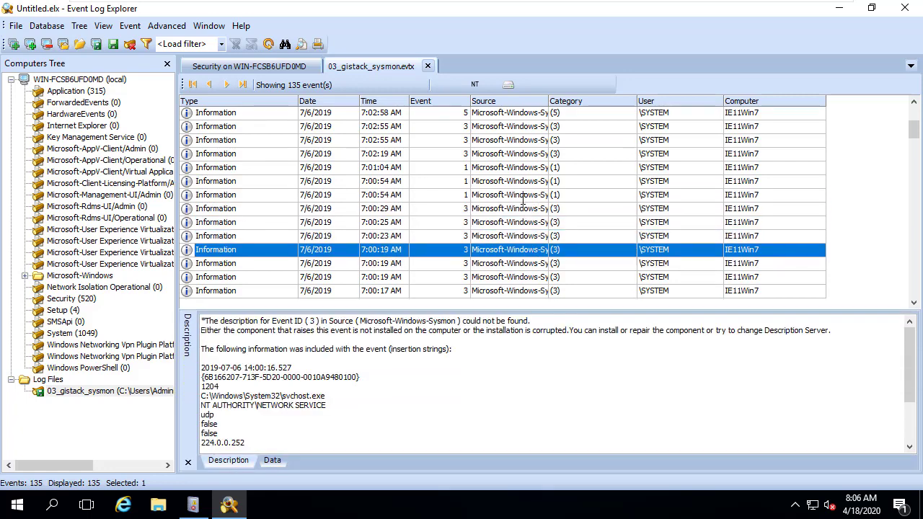
# Browse the descriptions of the Sysmon network events logged on 7/6/2019 down to the 7:00:05 AM entries.
pyautogui.click(523, 191)
pyautogui.press('Down')
pyautogui.press('Down')
pyautogui.press('Down')
pyautogui.press('Down')
pyautogui.press('Down')
pyautogui.press('Down')
pyautogui.press('Down')
pyautogui.press('Down')
pyautogui.press('Down')
pyautogui.press('Down')
pyautogui.press('Down')
pyautogui.press('Down')
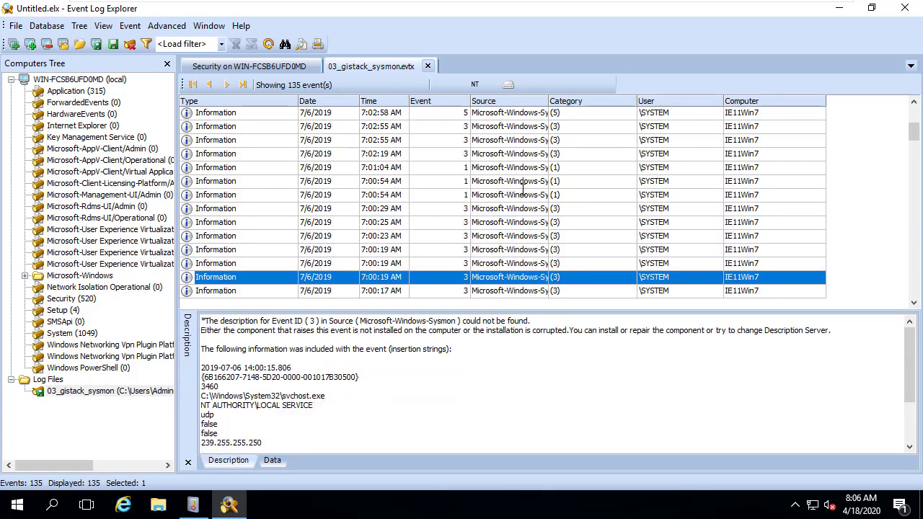
pyautogui.press('Down')
pyautogui.press('Down')
pyautogui.press('Down')
pyautogui.press('Down')
pyautogui.press('Down')
pyautogui.press('Down')
pyautogui.press('Down')
pyautogui.press('Down')
pyautogui.press('Down')
pyautogui.press('Down')
pyautogui.press('Down')
pyautogui.press('Down')
pyautogui.press('Down')
pyautogui.press('Down')
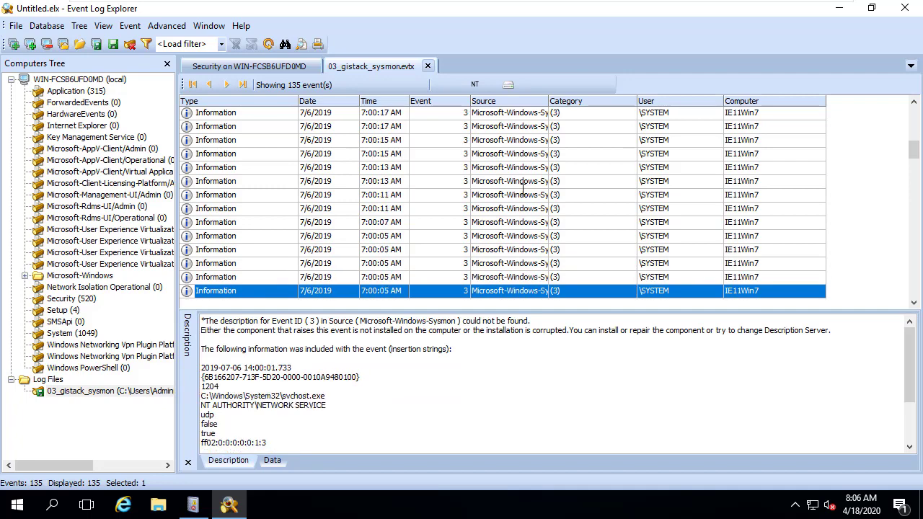
pyautogui.click(448, 176)
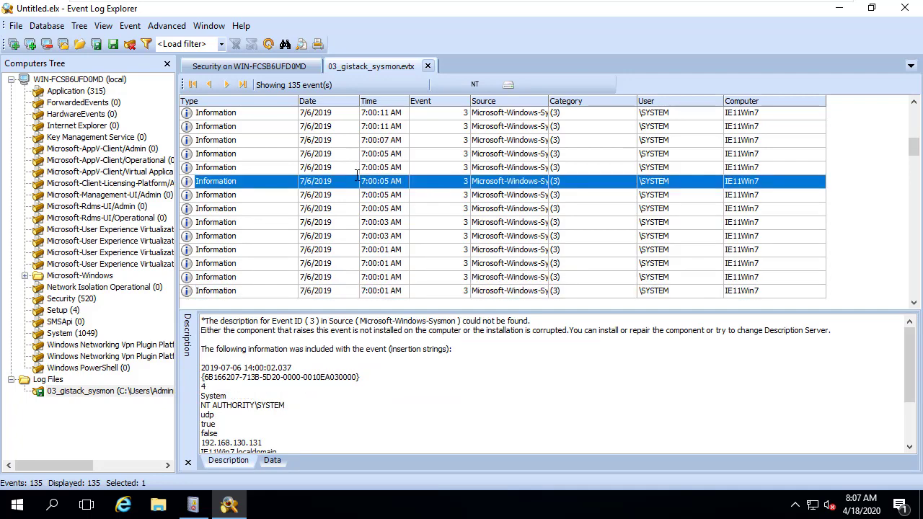
pyautogui.click(350, 144)
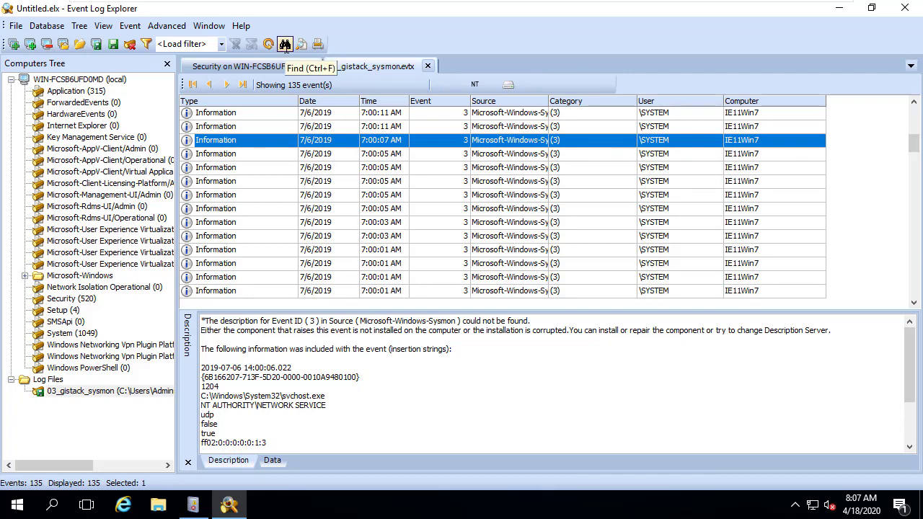
# Search the Sysmon log for an event with "powershell" in its description.
pyautogui.click(285, 45)
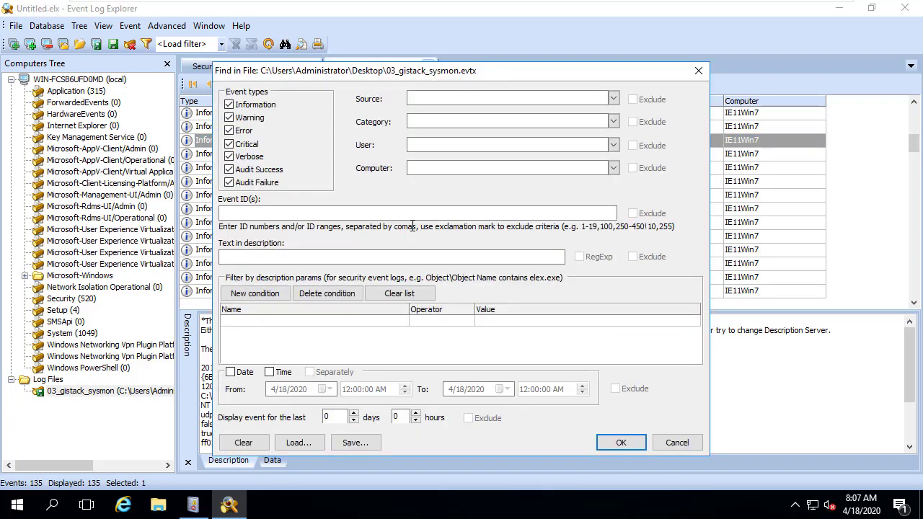
pyautogui.click(355, 258)
pyautogui.write('po')
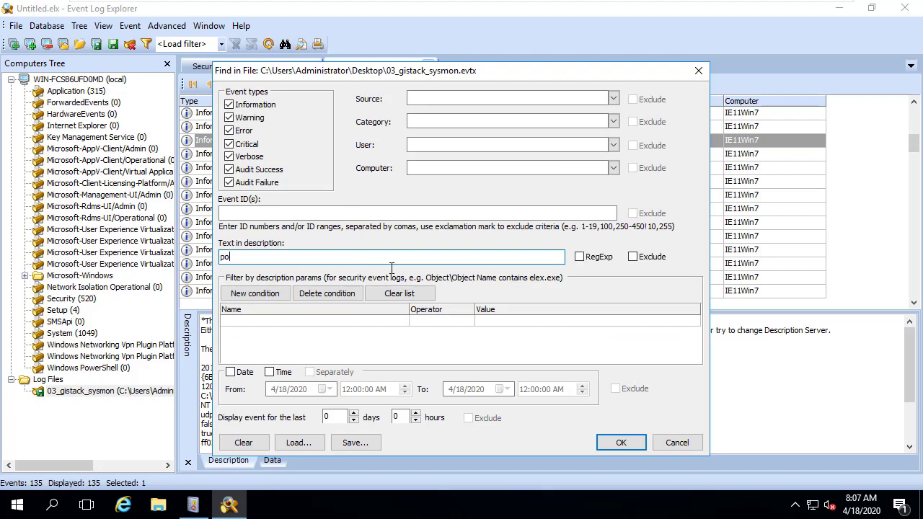
pyautogui.write('wershell')
pyautogui.press('Return')
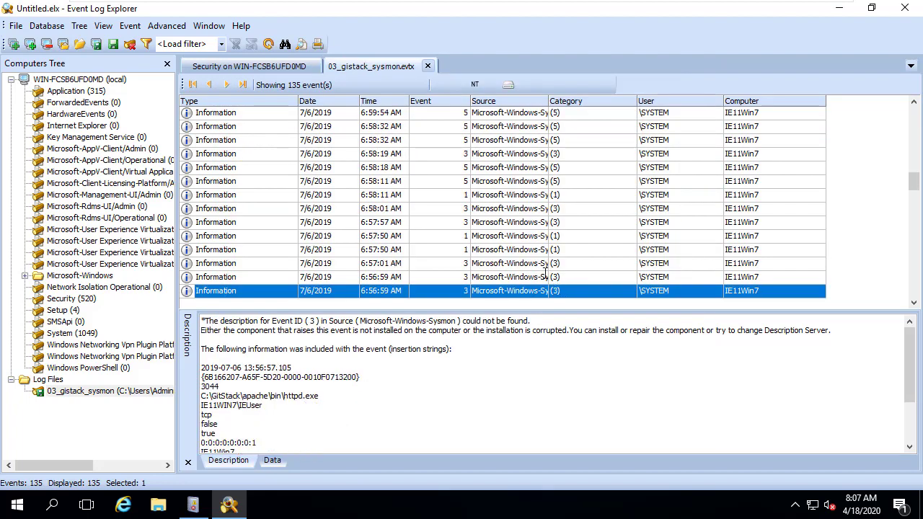
# Examine the powershell.exe path and encoded command line in the description of the event with ID 1 logged at 6:57:50 AM.
pyautogui.scroll(-1, 545, 274)
pyautogui.click(454, 363)
pyautogui.scroll(-10, 455, 363)
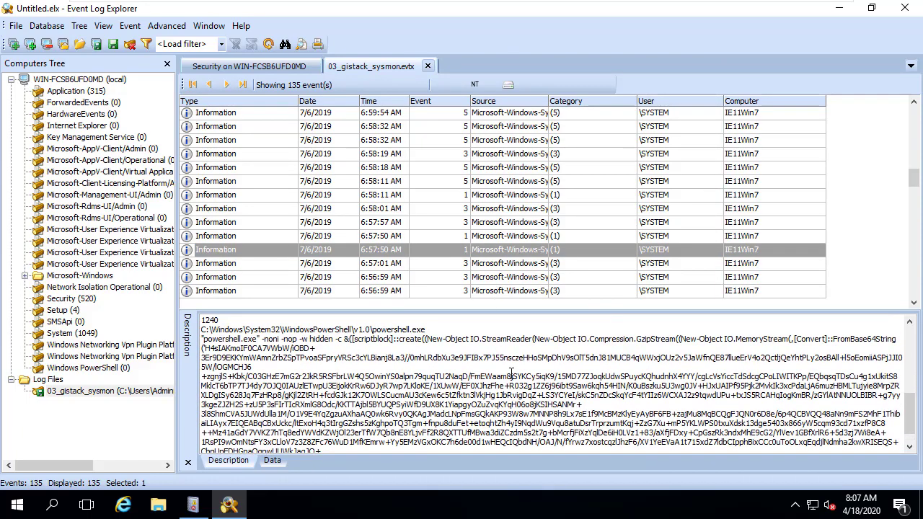
pyautogui.scroll(1, 511, 374)
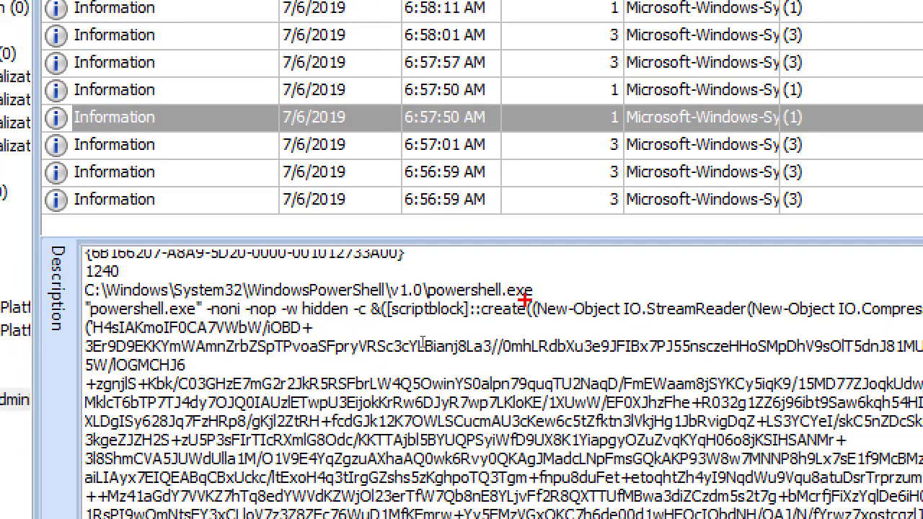
pyautogui.moveTo(524, 298)
pyautogui.mouseDown()
pyautogui.moveTo(494, 277)
pyautogui.moveTo(480, 303)
pyautogui.mouseUp()
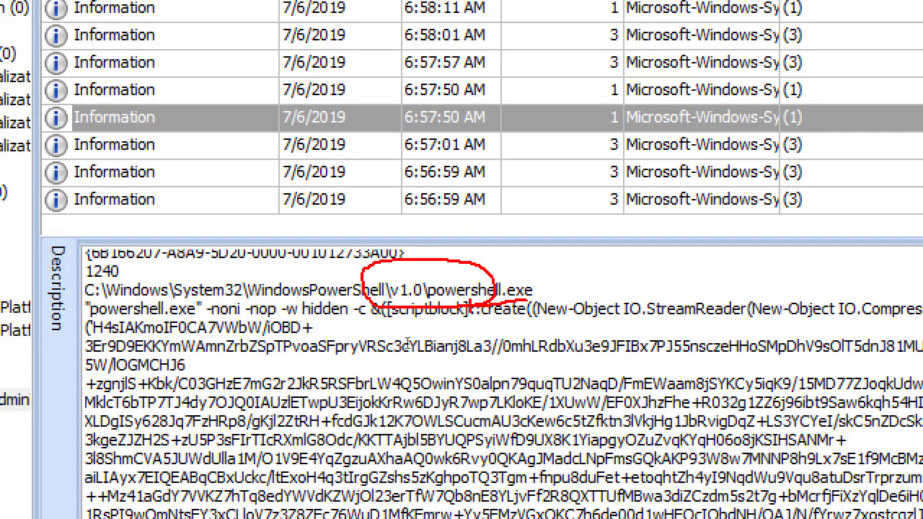
pyautogui.moveTo(543, 263)
pyautogui.mouseDown()
pyautogui.moveTo(590, 280)
pyautogui.moveTo(591, 292)
pyautogui.mouseUp()
pyautogui.moveTo(90, 306)
pyautogui.mouseDown()
pyautogui.moveTo(68, 339)
pyautogui.moveTo(63, 518)
pyautogui.mouseUp()
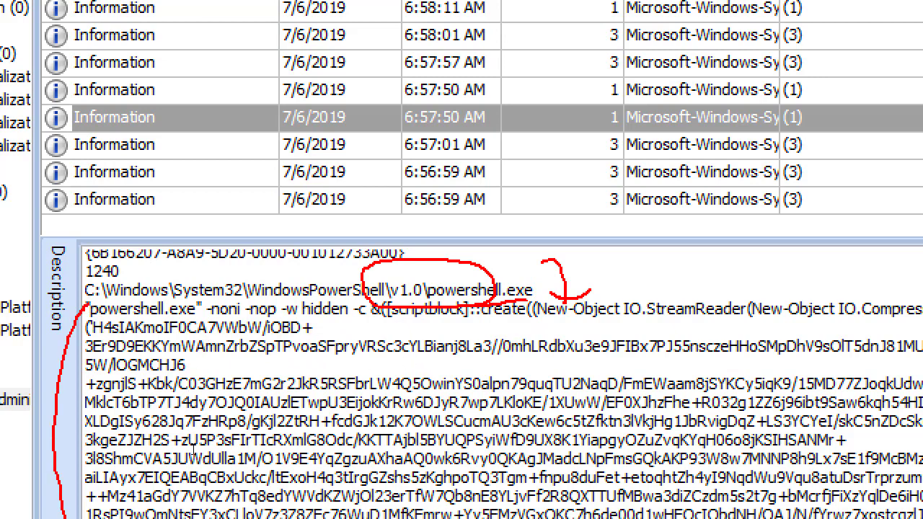
pyautogui.moveTo(65, 331)
pyautogui.mouseDown()
pyautogui.moveTo(47, 341)
pyautogui.moveTo(52, 352)
pyautogui.mouseUp()
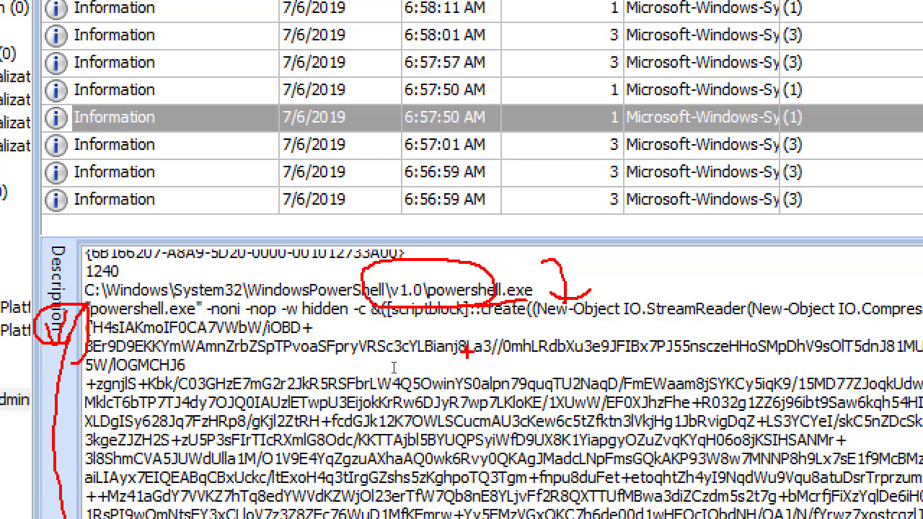
pyautogui.press('Escape')
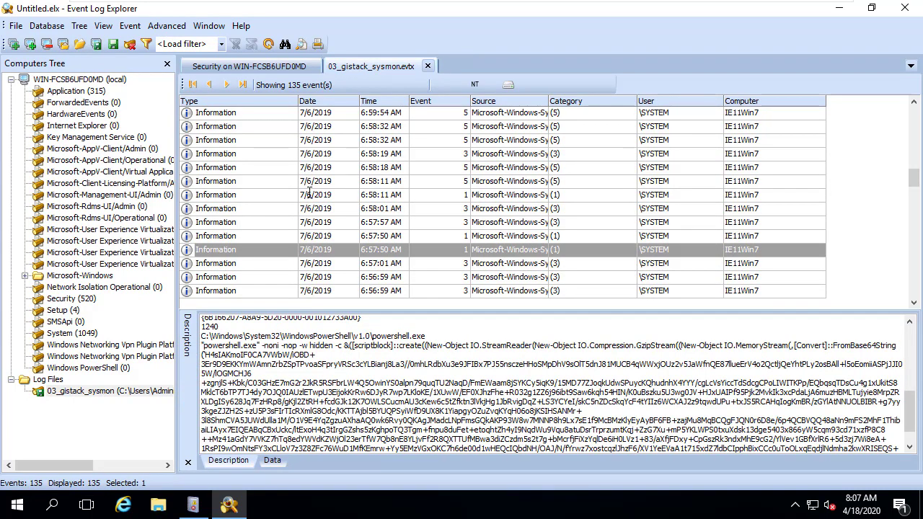
pyautogui.click(296, 170)
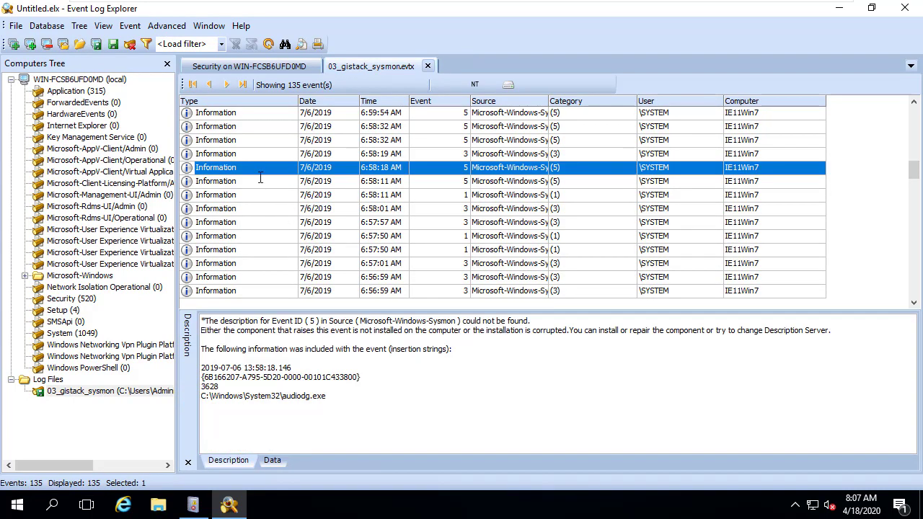
pyautogui.click(209, 26)
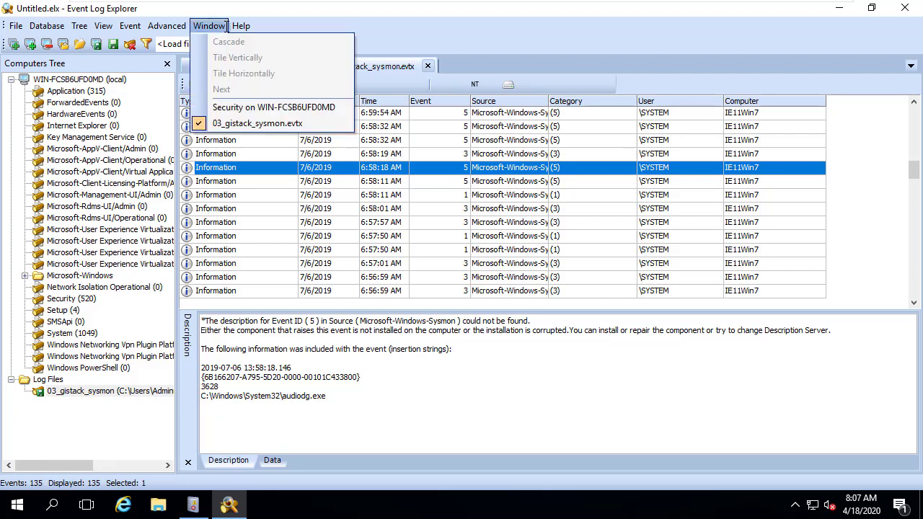
pyautogui.moveTo(172, 25)
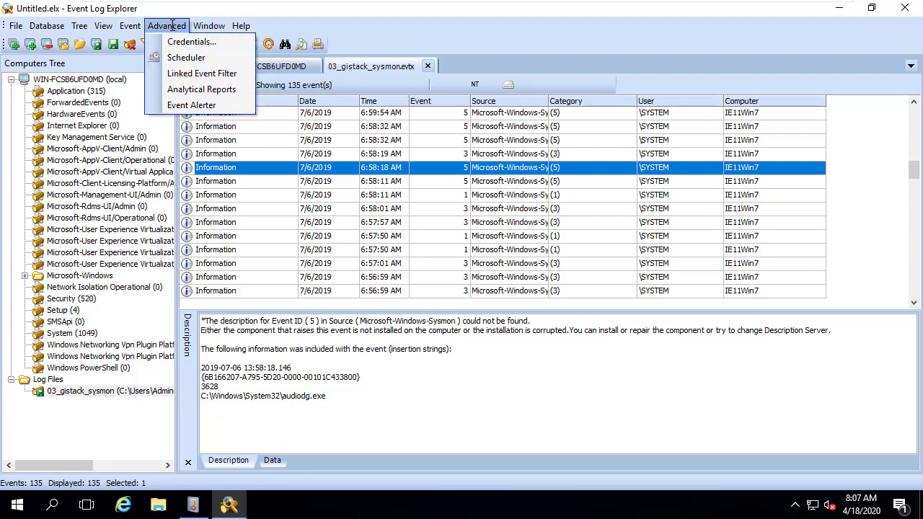
pyautogui.moveTo(105, 25)
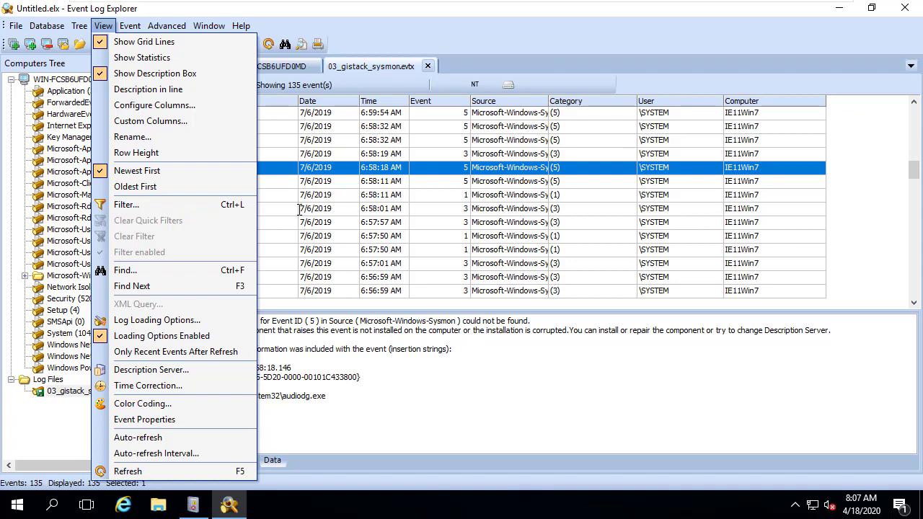
pyautogui.click(300, 209)
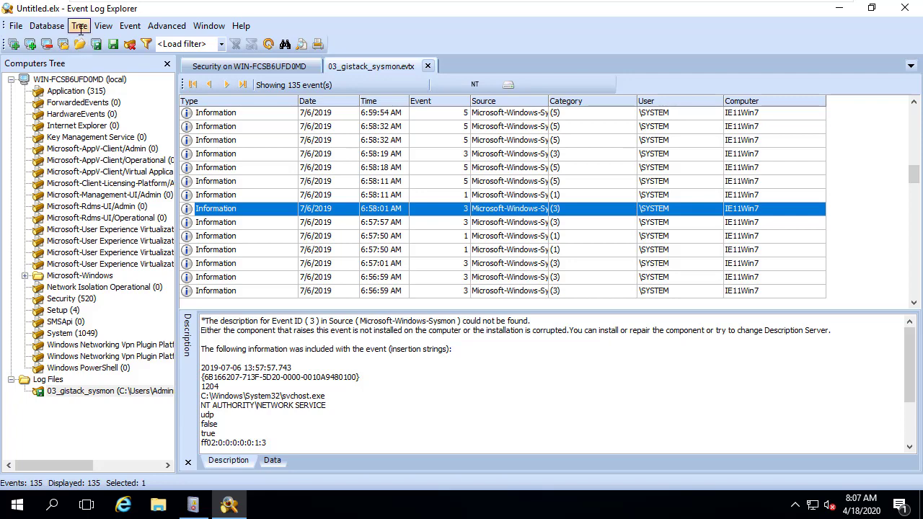
pyautogui.click(80, 29)
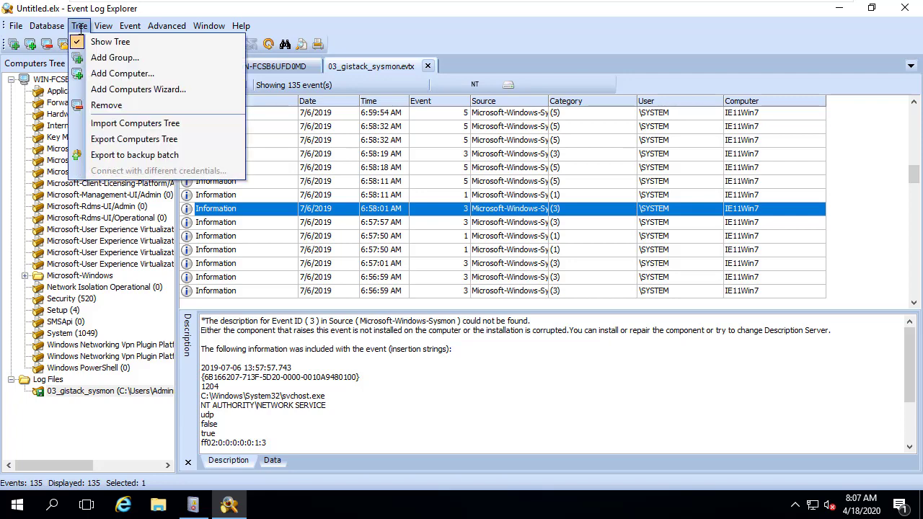
pyautogui.click(329, 183)
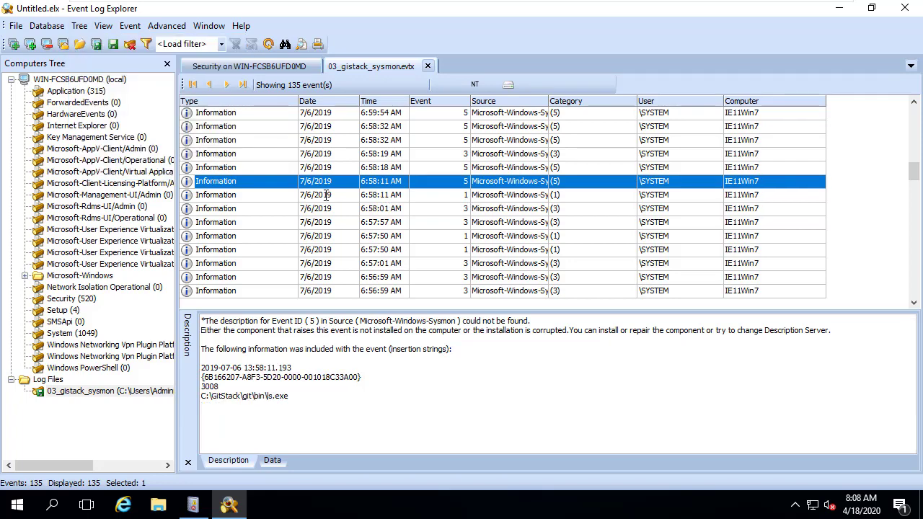
pyautogui.click(328, 195)
pyautogui.click(329, 168)
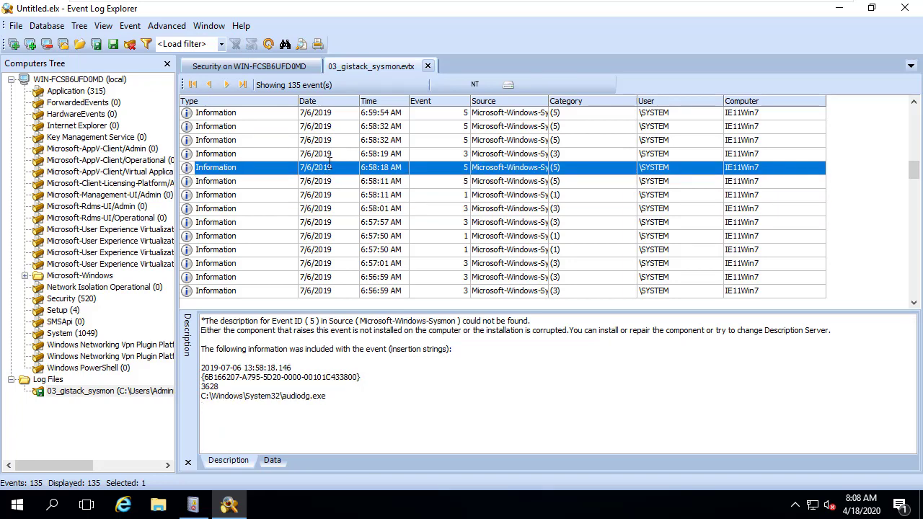
pyautogui.click(333, 154)
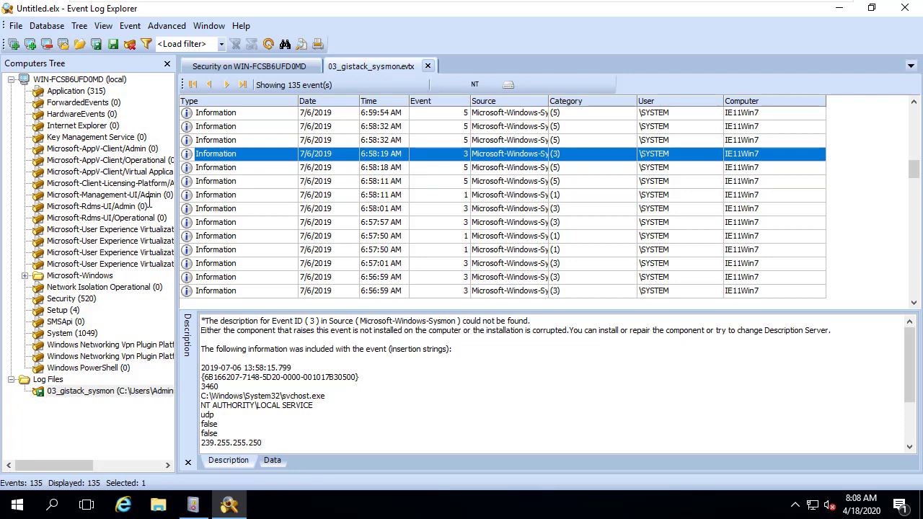